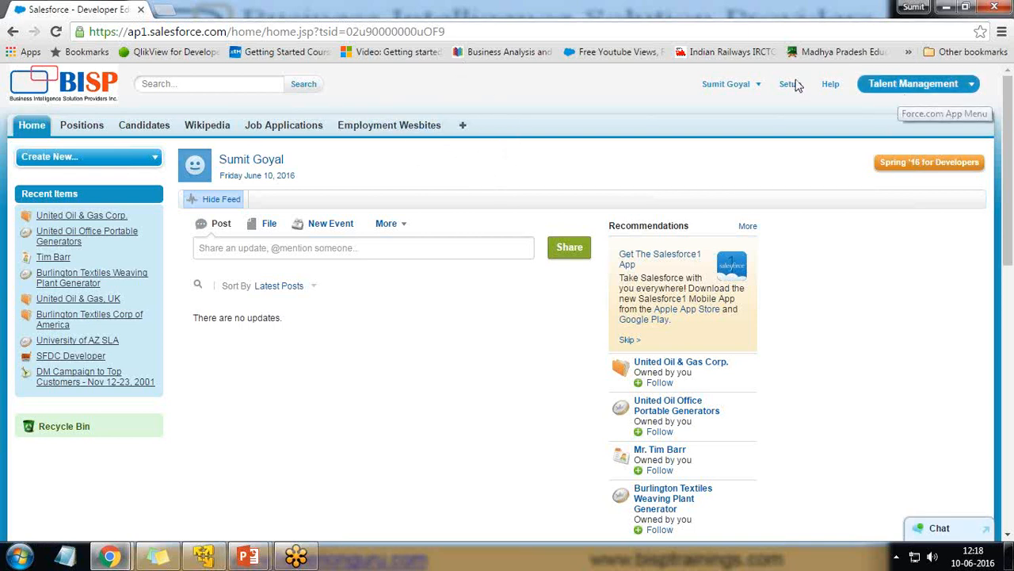
Launch Eclipse on the Windows 7 VM with the default workspace and open the Help menu
left_click(210, 560)
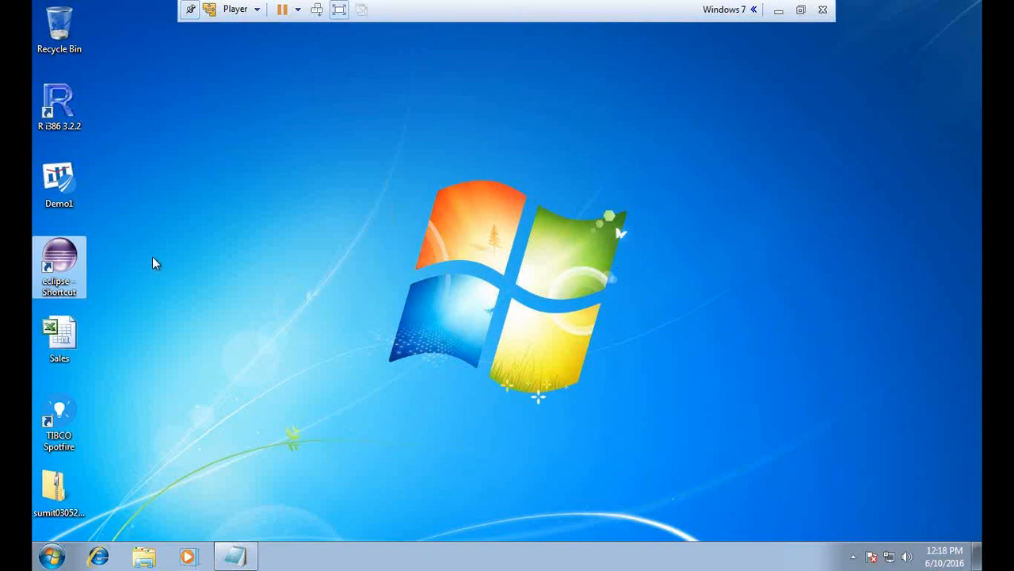
double_click(65, 261)
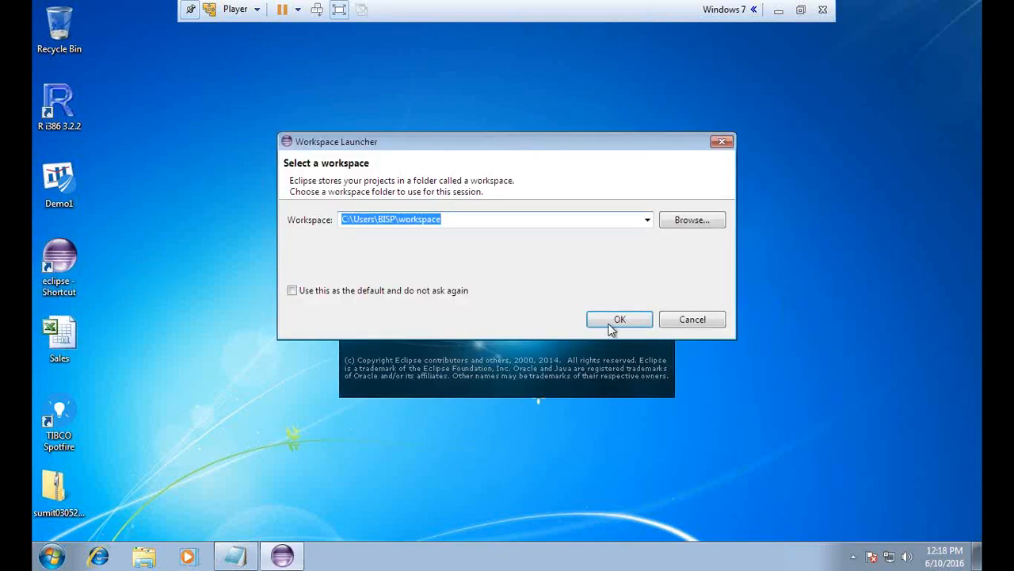
left_click(617, 320)
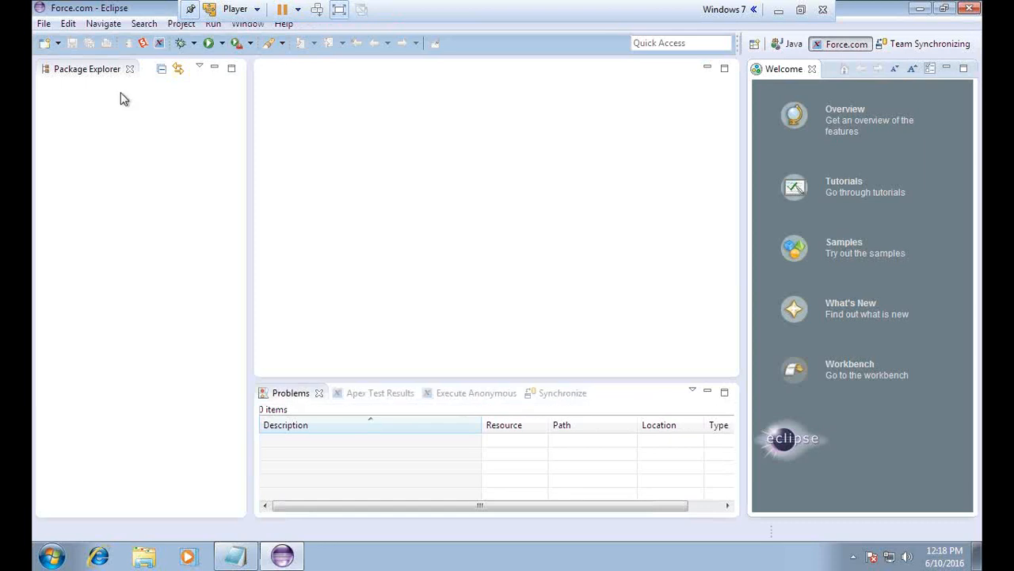
left_click(285, 25)
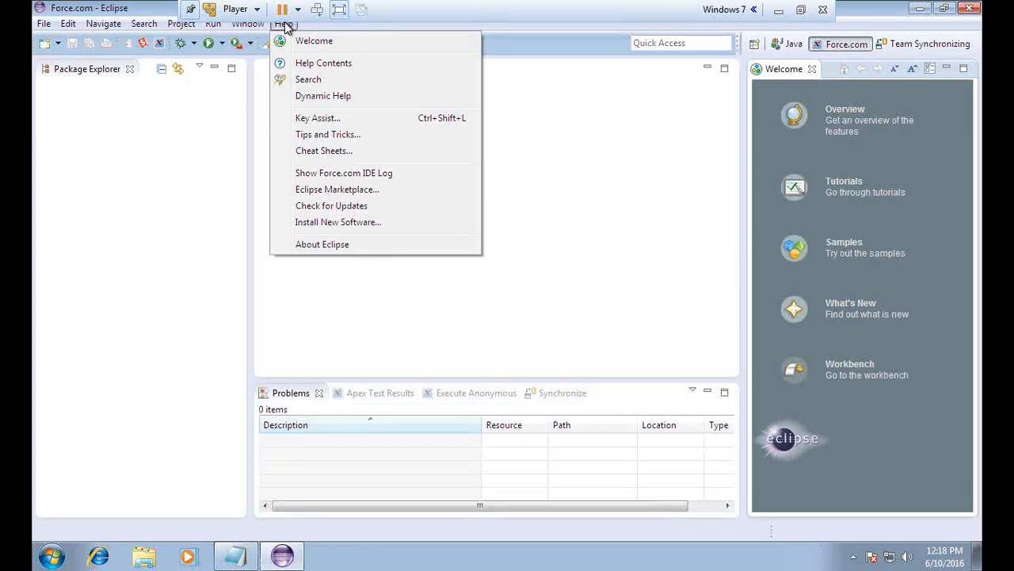
left_click(338, 222)
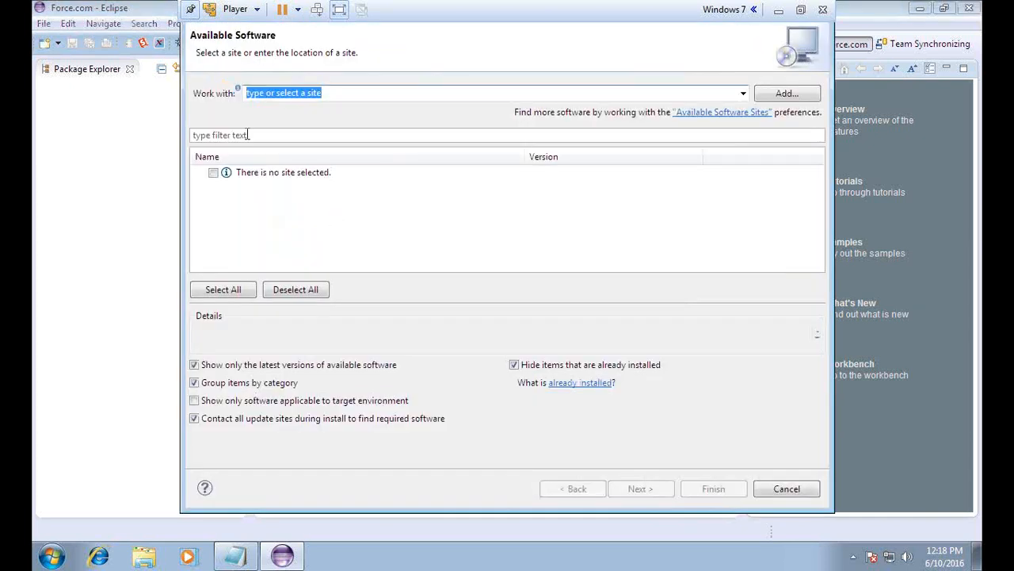
type("Force")
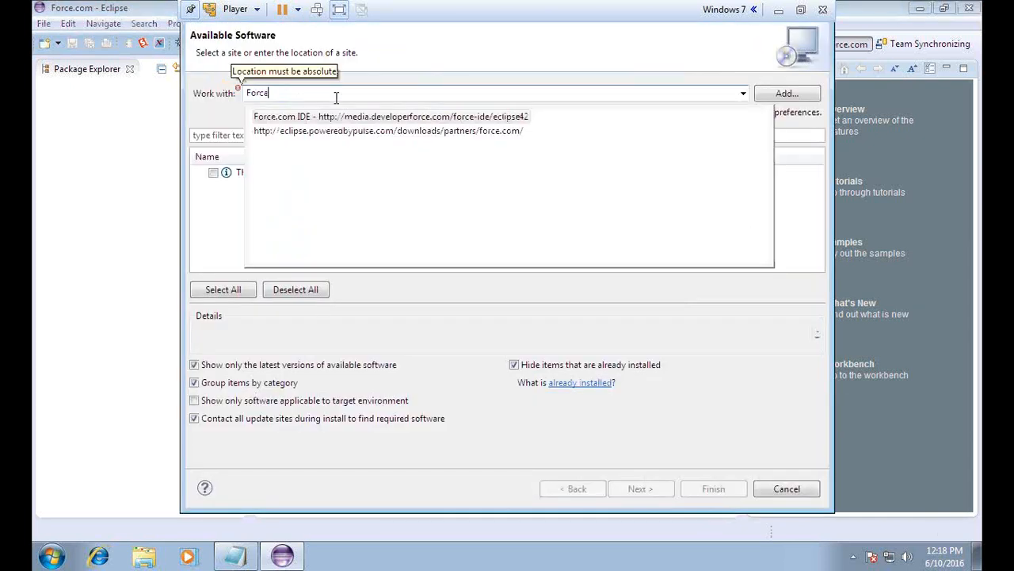
type(".com")
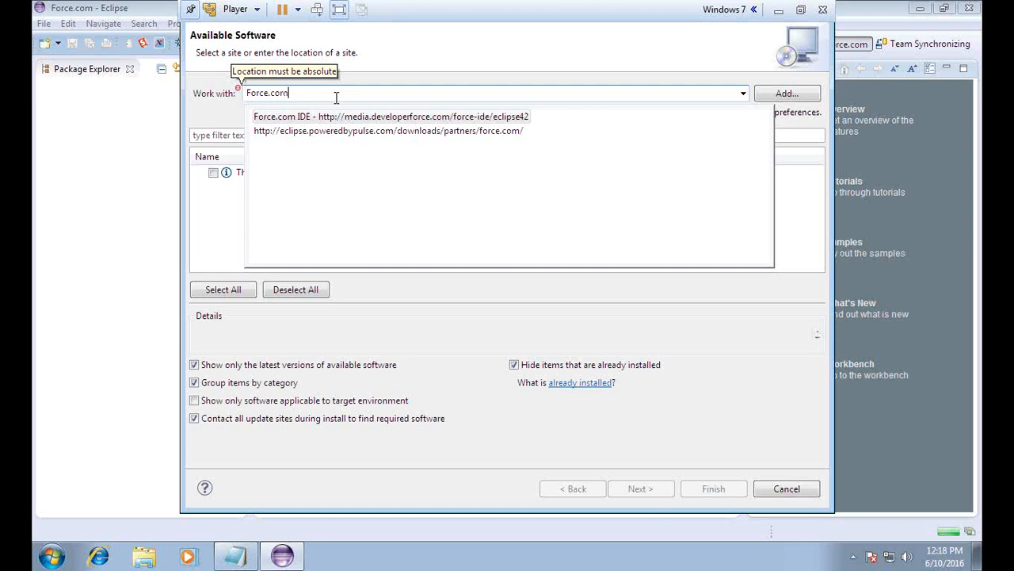
type(".")
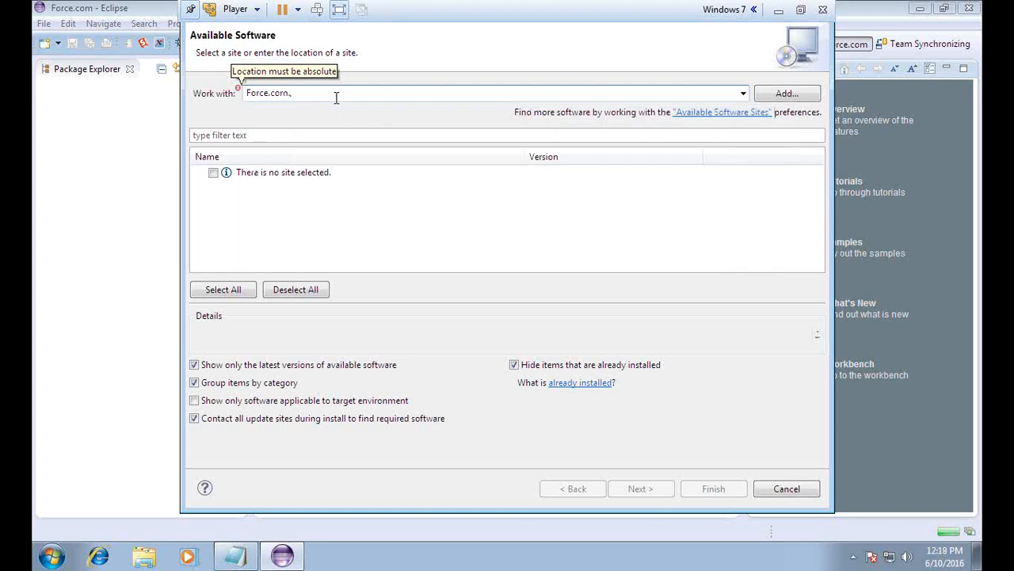
key("BackSpace")
key("Return")
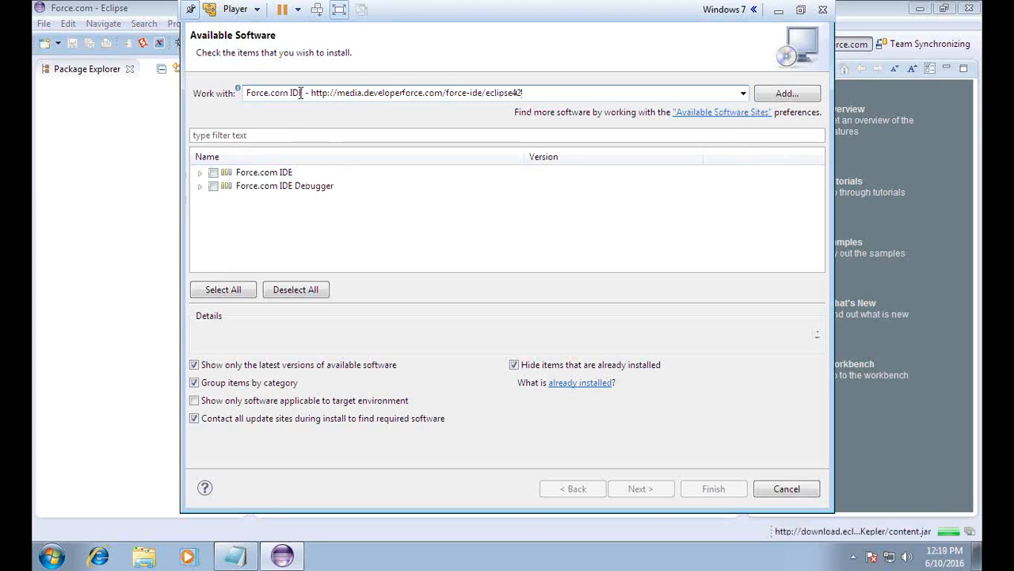
left_click_drag(308, 92, 249, 93)
double_click(320, 93)
left_click_drag(345, 92, 496, 93)
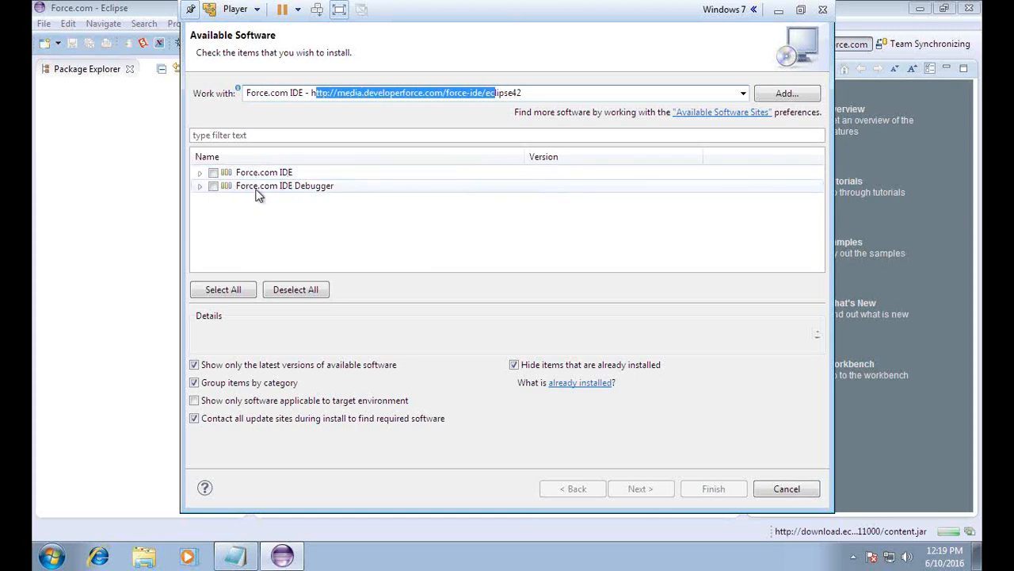
left_click(200, 186)
left_click(199, 186)
left_click(200, 174)
left_click(199, 174)
left_click(198, 174)
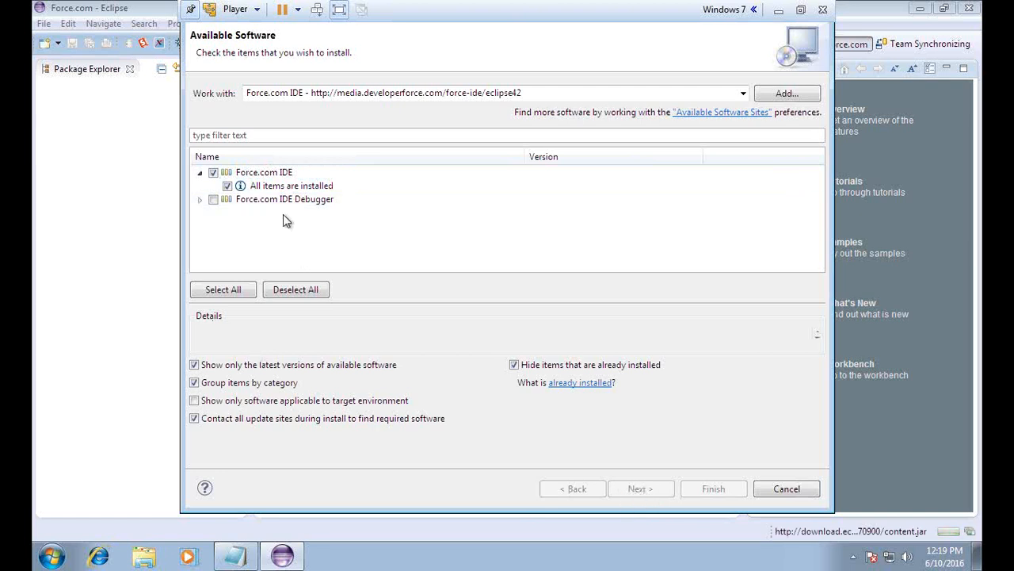
left_click(213, 172)
left_click(213, 200)
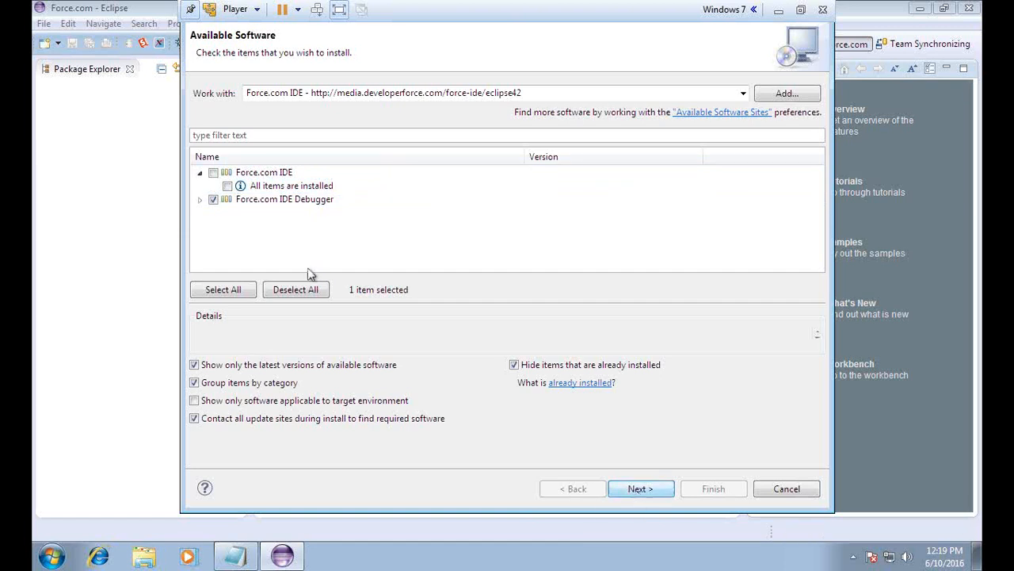
left_click(214, 200)
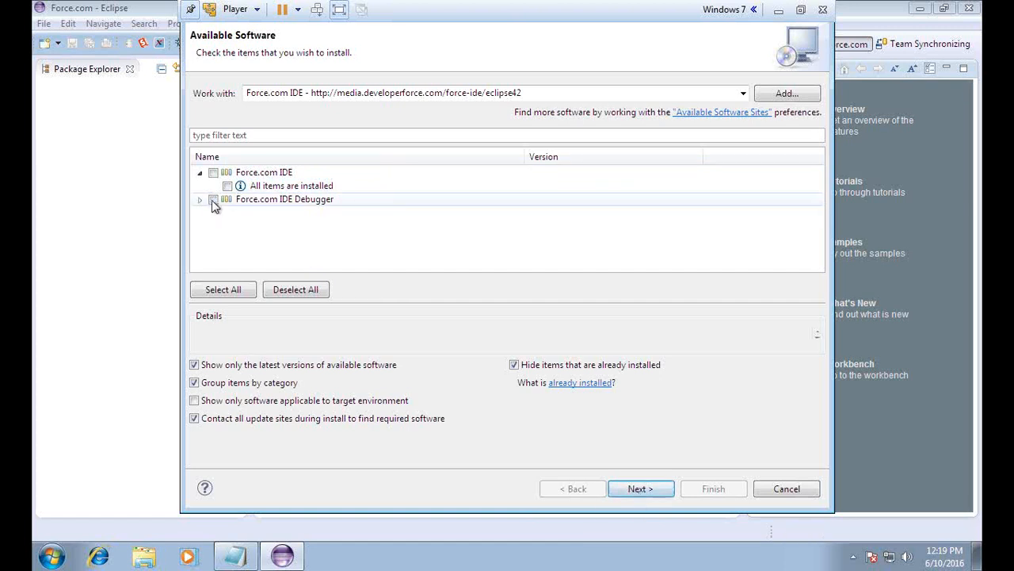
left_click(787, 489)
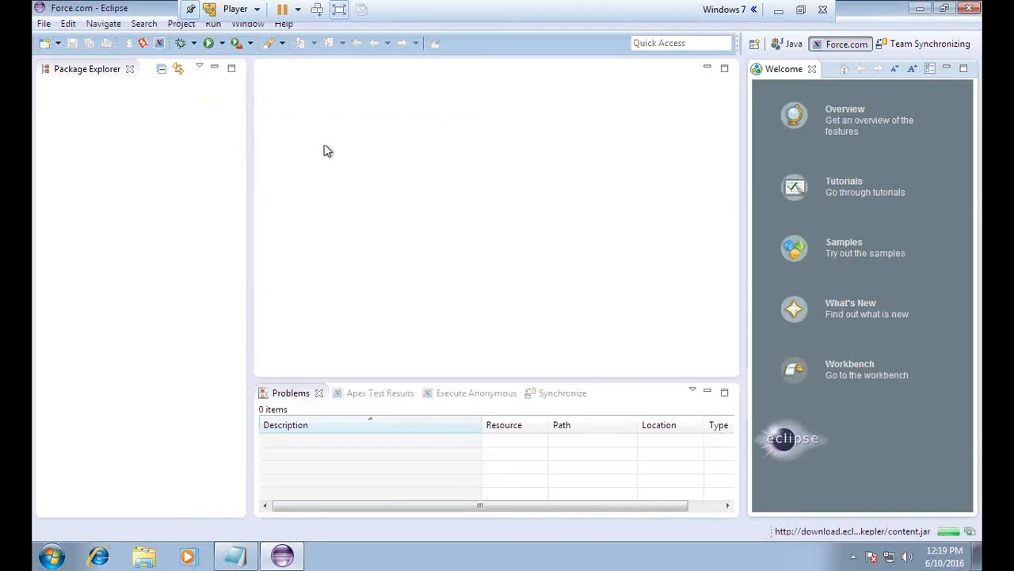
Narrow the Package Explorer and start a new project via File > New > Force.com Project
left_click_drag(249, 175, 199, 173)
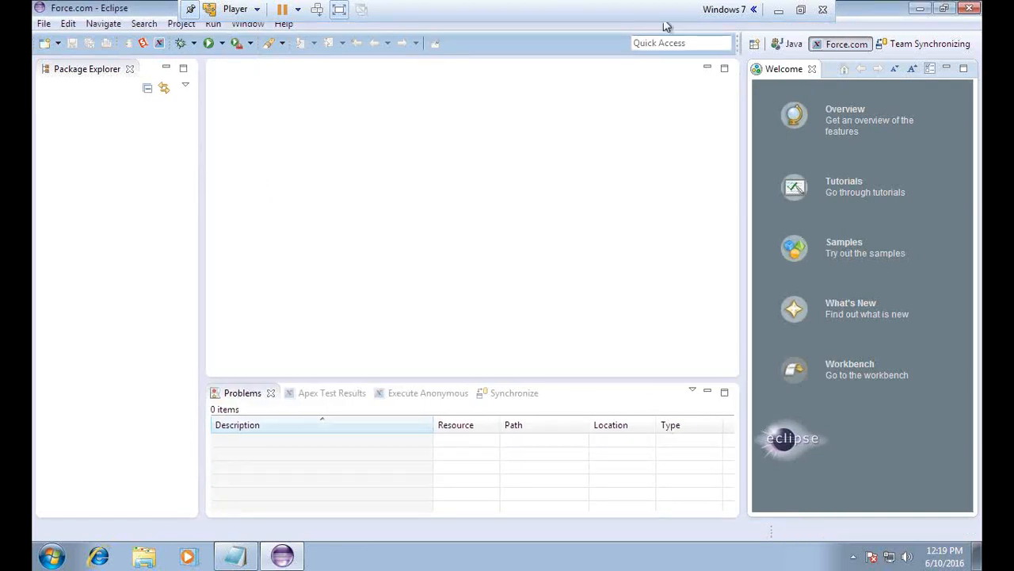
left_click(44, 23)
mouse_move(208, 48)
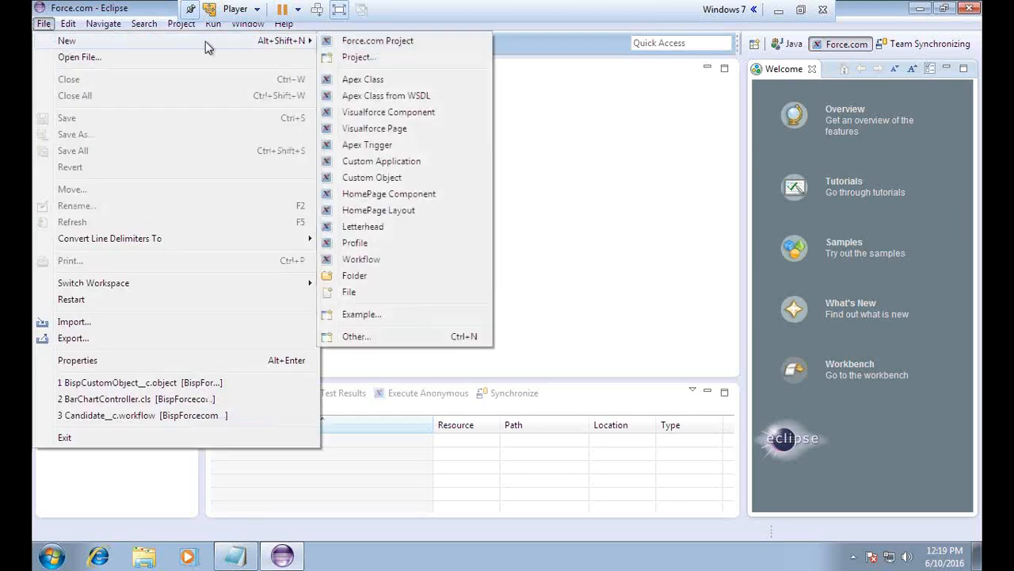
left_click(648, 159)
left_click(44, 23)
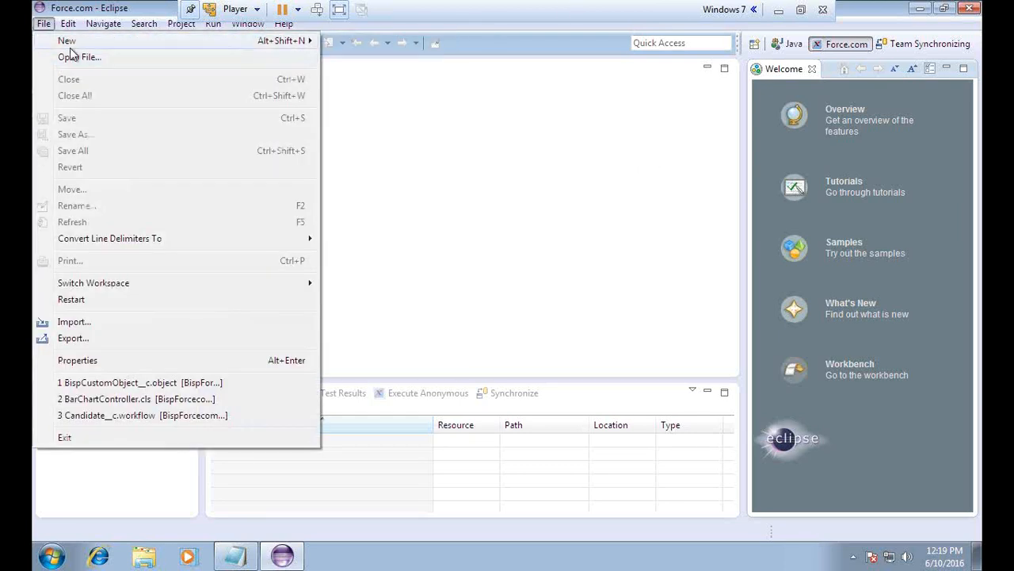
mouse_move(71, 44)
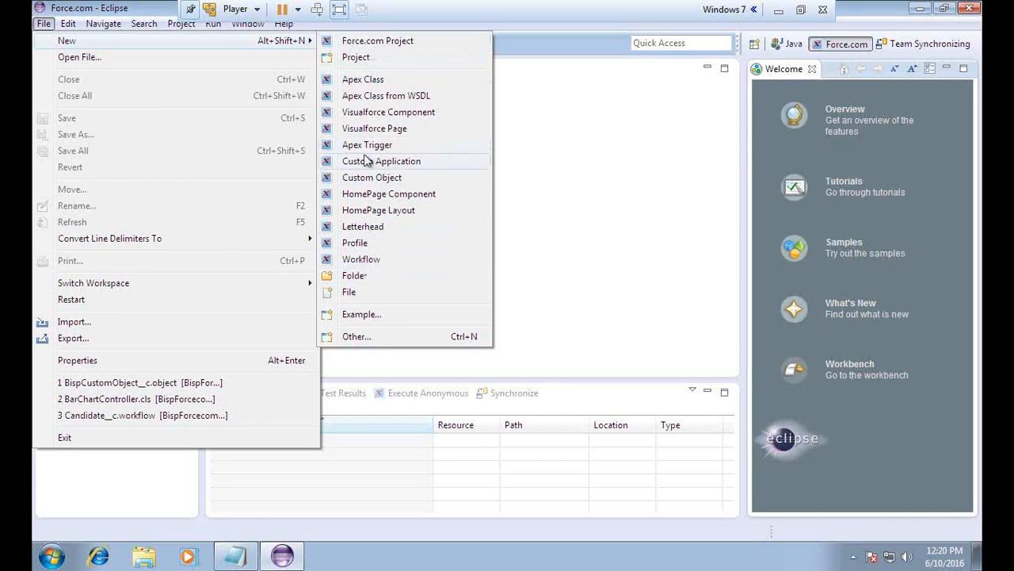
left_click(778, 11)
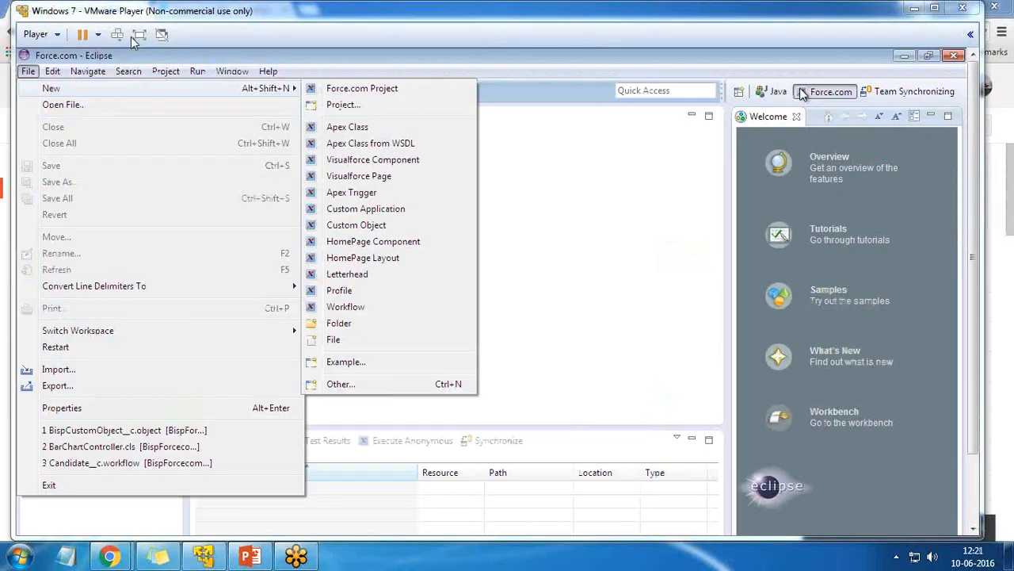
left_click(134, 36)
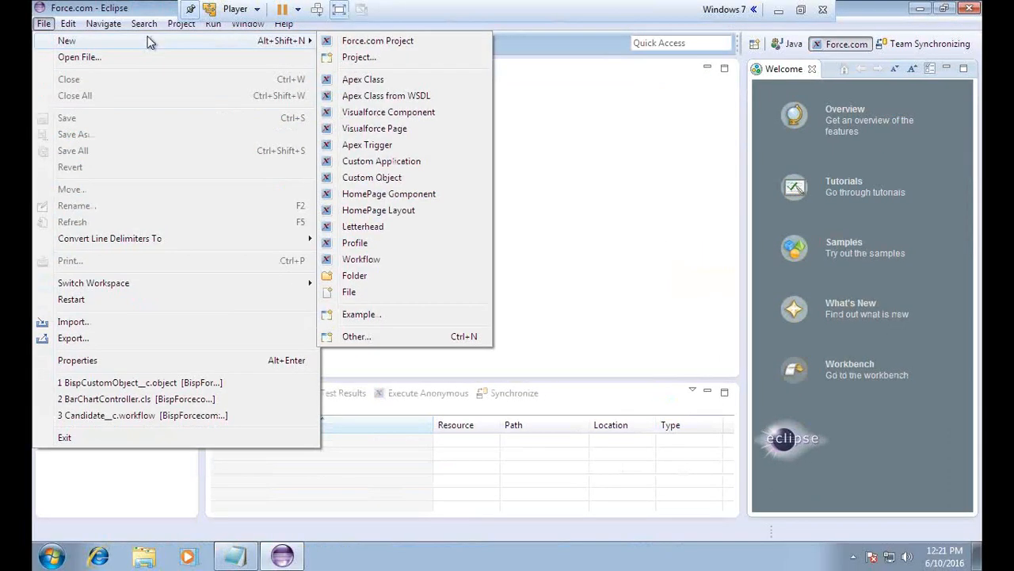
left_click(370, 41)
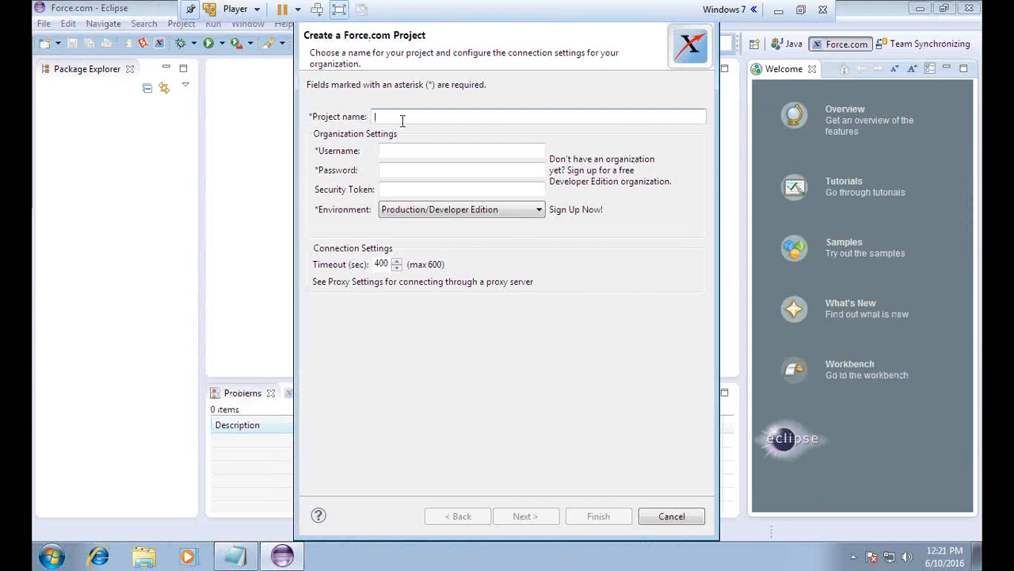
Enter project name BispSfdcProject plus the org account's username and password in the wizard
type("Biso")
type("S")
type("fdcProject")
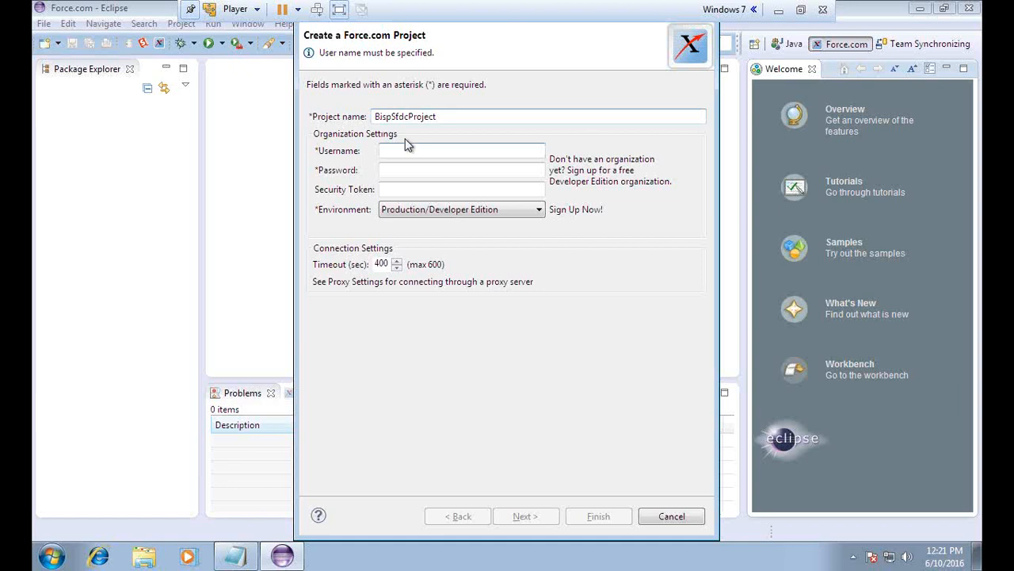
left_click(406, 150)
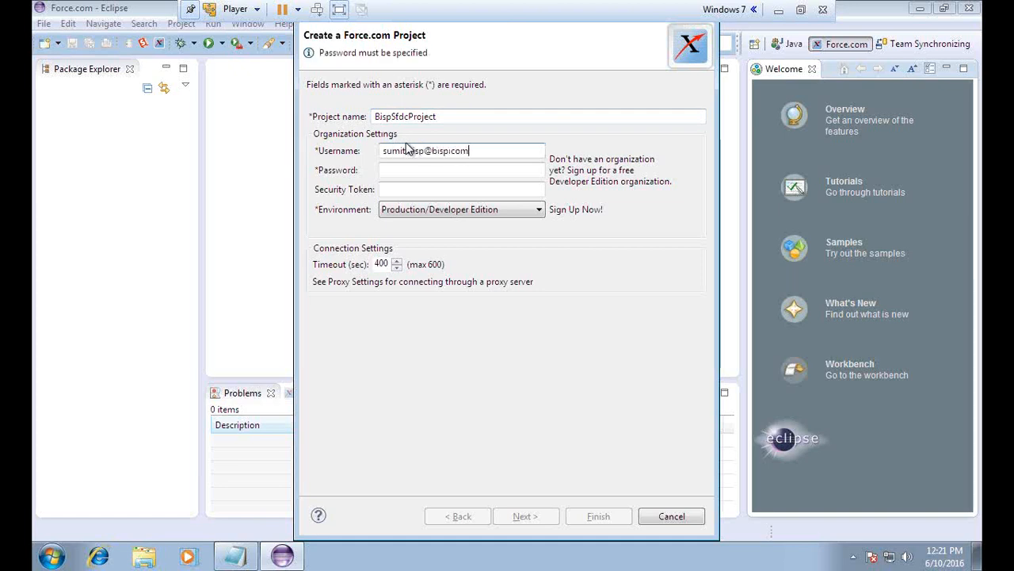
key("Tab")
type("••")
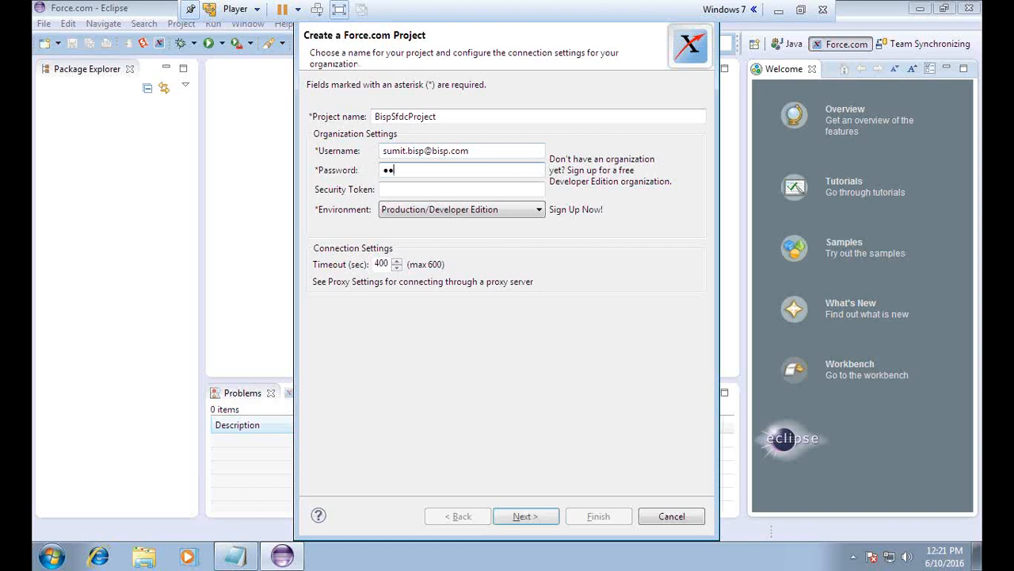
key("BackSpace")
key("BackSpace")
type("•••")
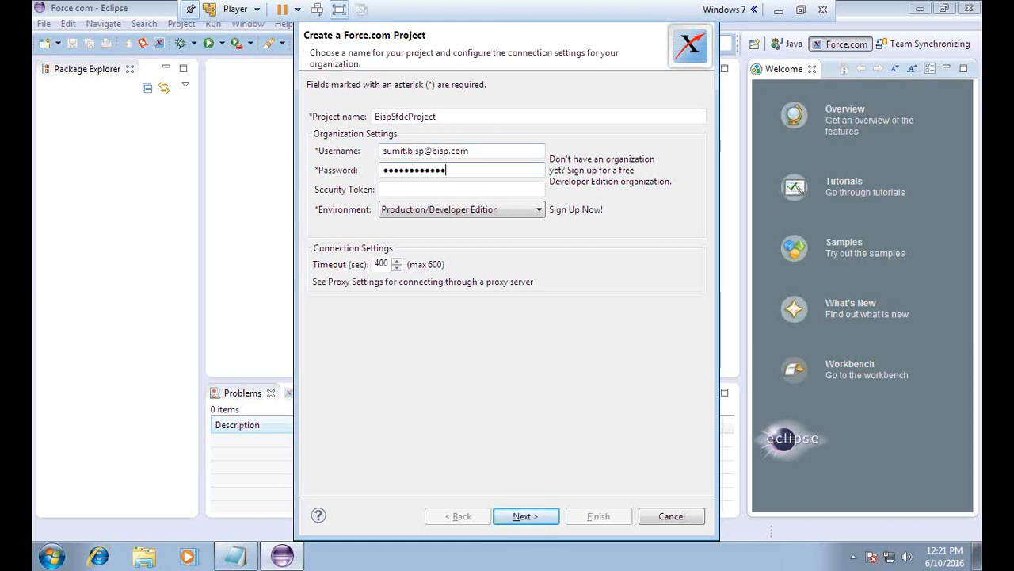
key("BackSpace")
key("BackSpace")
key("BackSpace")
key("BackSpace")
key("BackSpace")
key("BackSpace")
key("BackSpace")
key("BackSpace")
key("BackSpace")
key("BackSpace")
key("BackSpace")
type("••••••••")
left_click(799, 11)
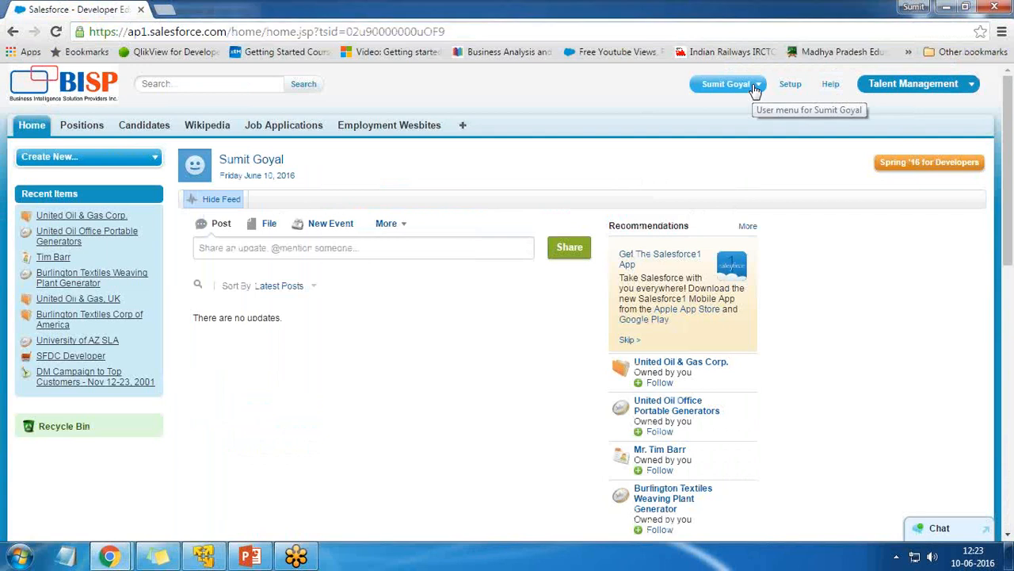
Reset the security token under My Settings > Personal so a new token is emailed
left_click(749, 85)
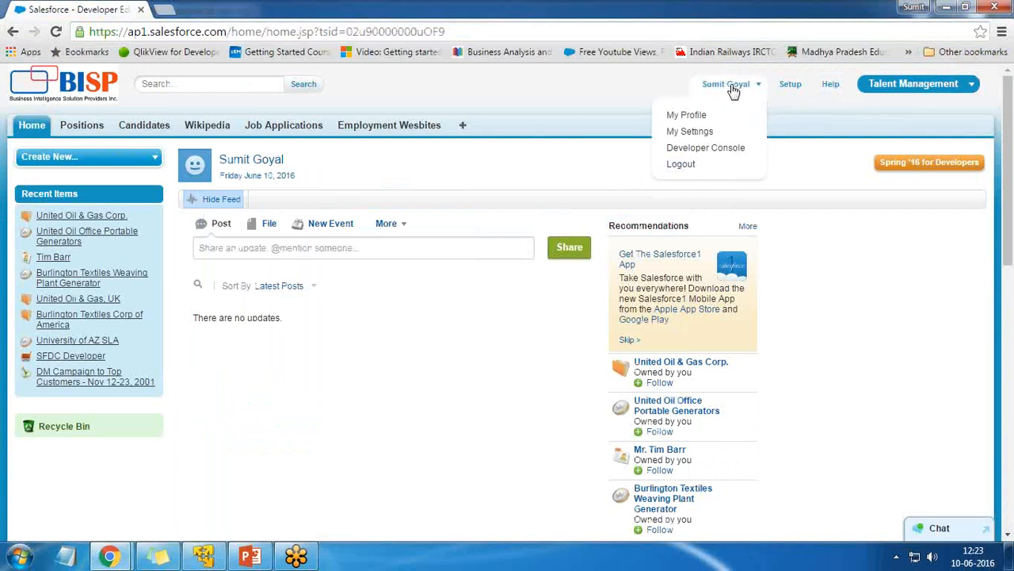
left_click(687, 132)
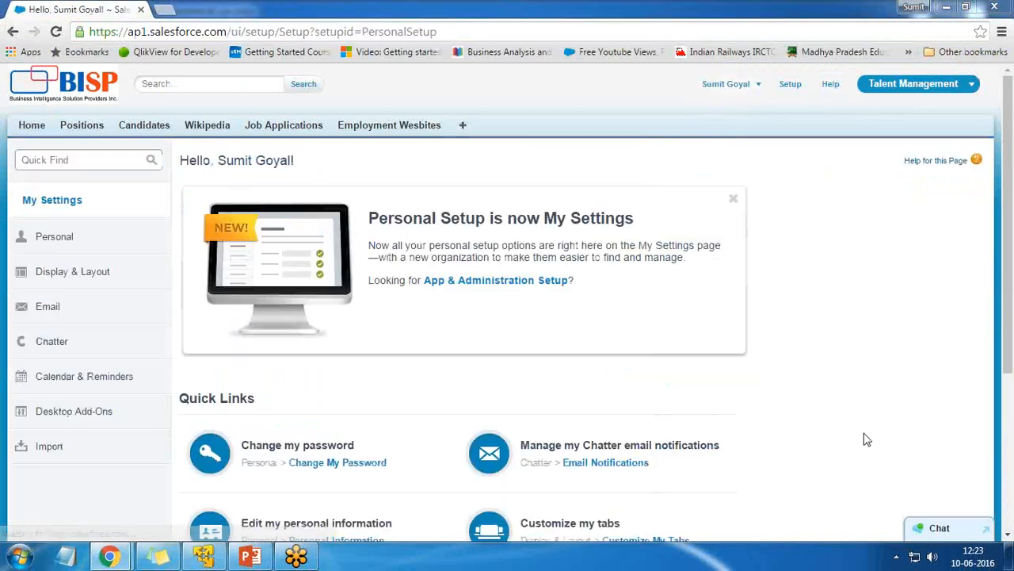
left_click(90, 248)
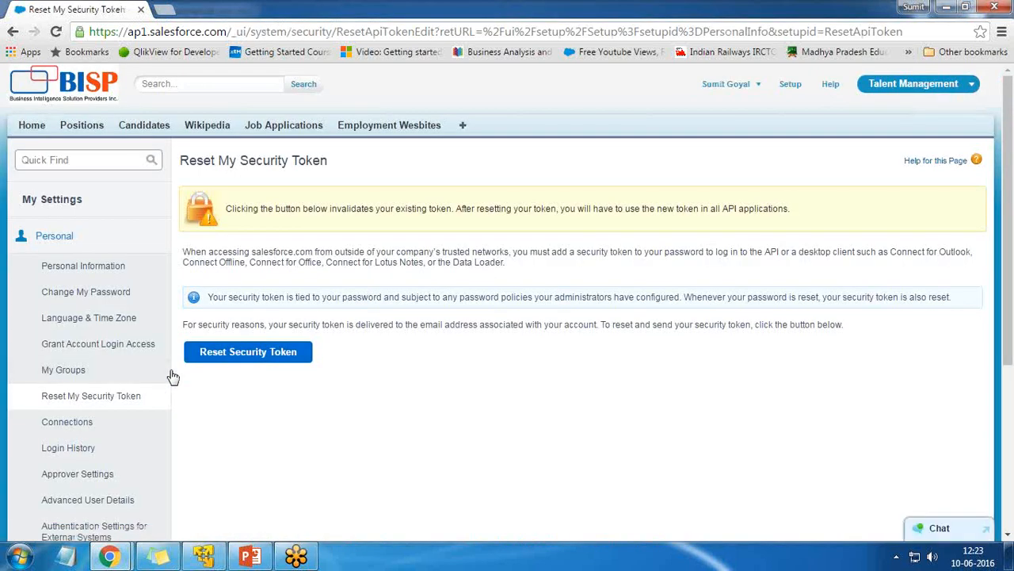
left_click(233, 358)
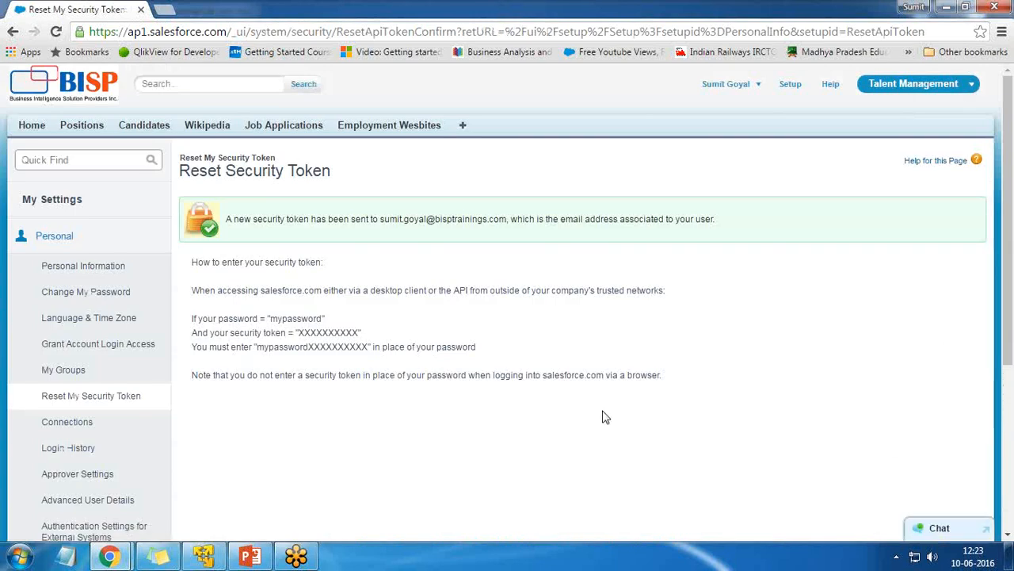
left_click_drag(415, 221, 500, 220)
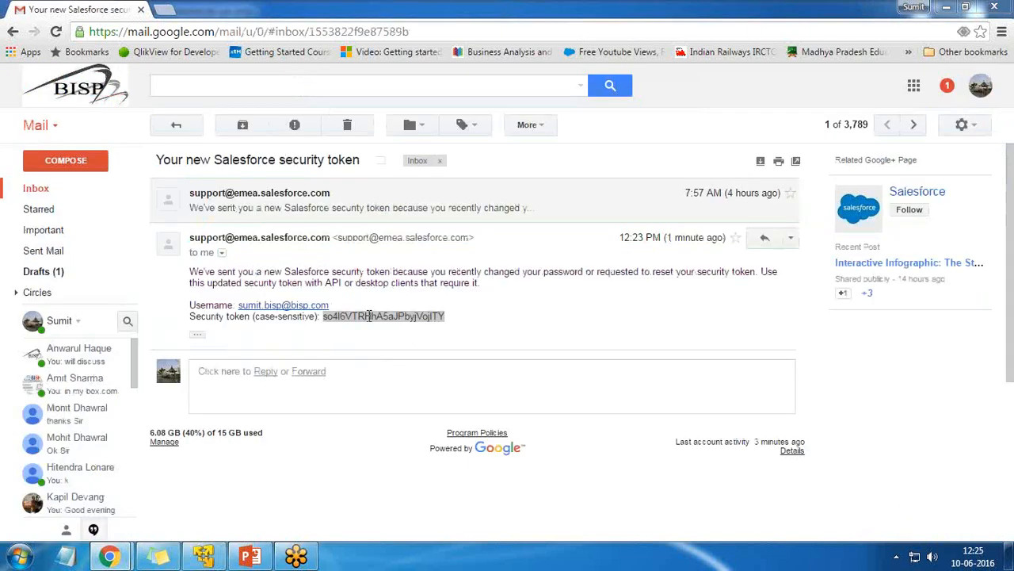
left_click_drag(323, 318, 442, 317)
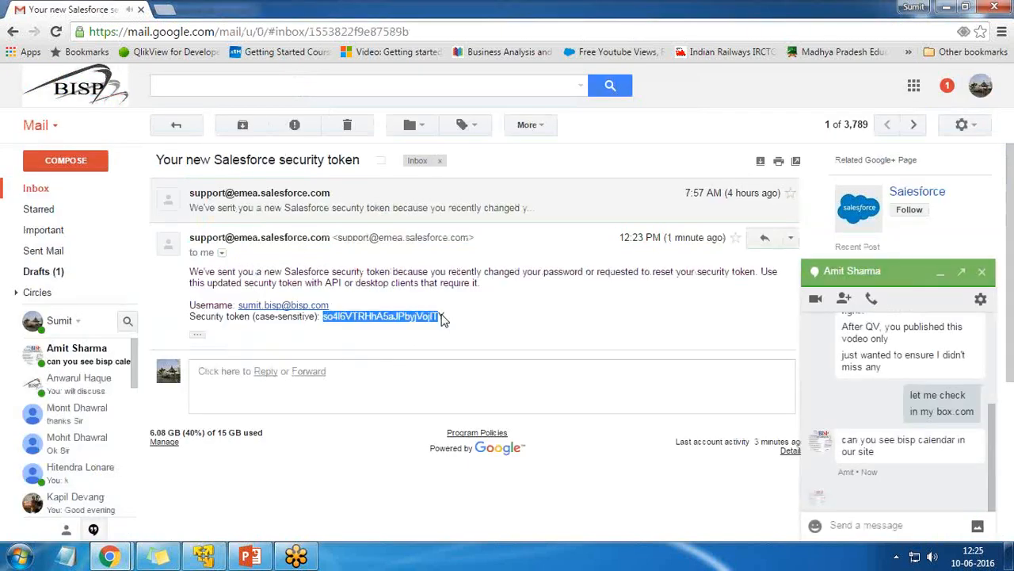
Copy the new security token from the Gmail message and return to the wizard's token field
left_click(445, 321)
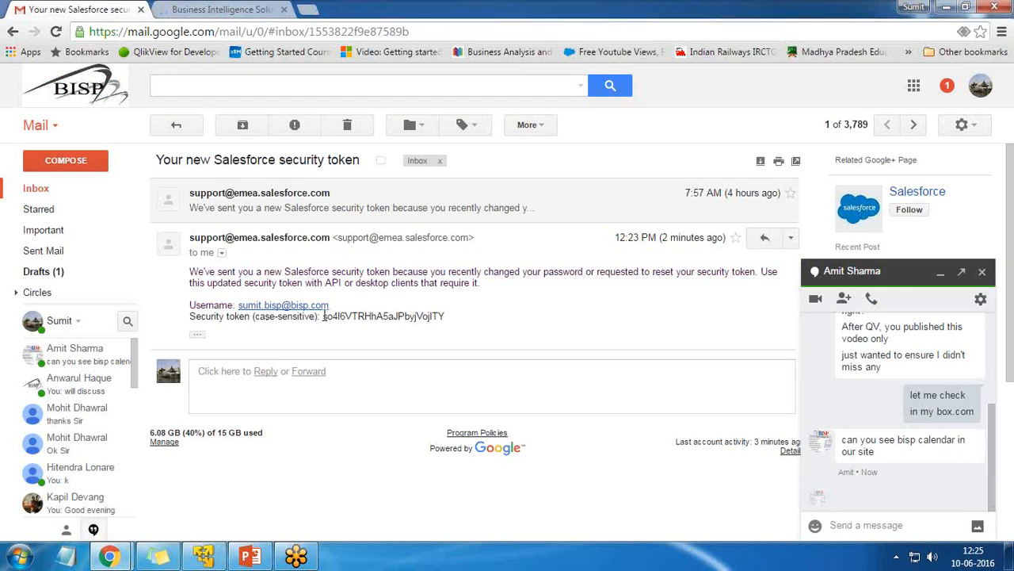
left_click_drag(324, 315, 445, 317)
right_click(397, 318)
left_click(414, 328)
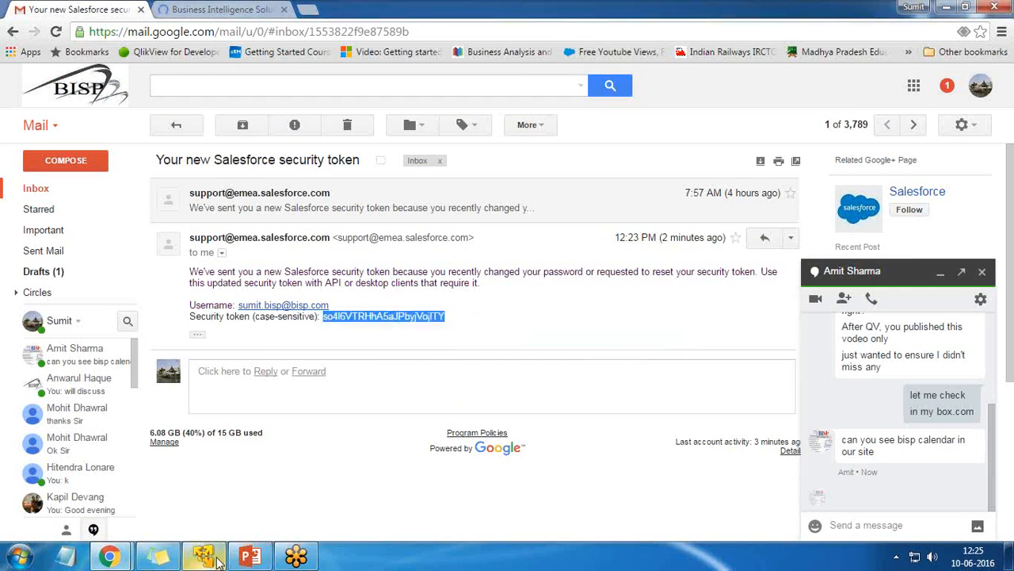
left_click(202, 557)
left_click(389, 237)
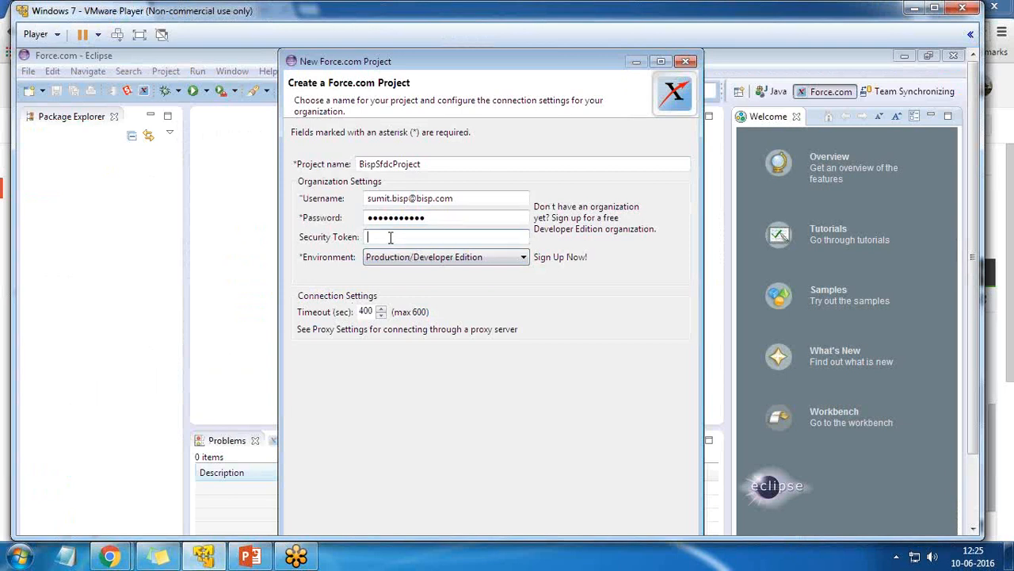
Paste the token into the Security Token field and continue so organization details are fetched
right_click(390, 237)
left_click(416, 299)
left_click(139, 34)
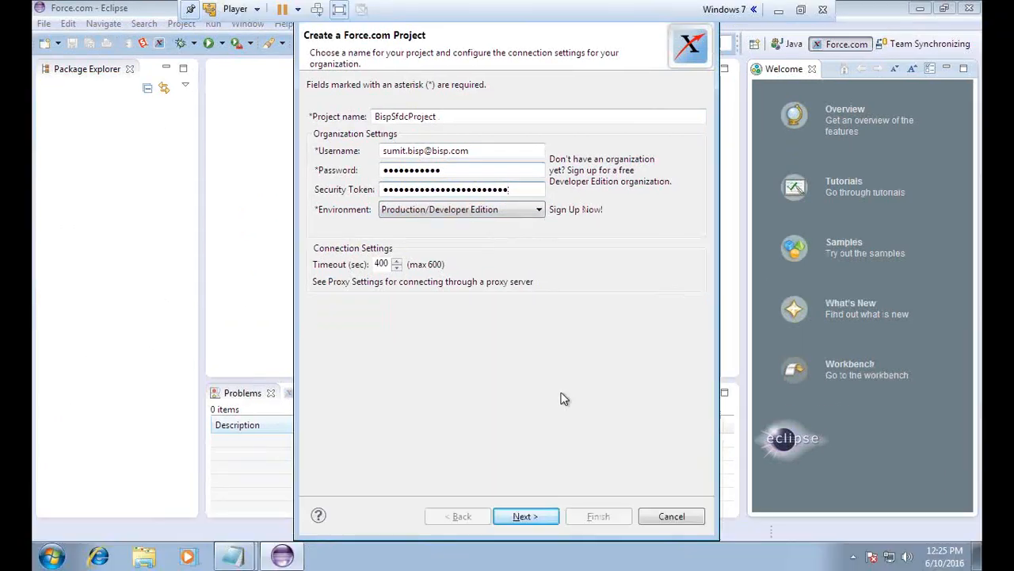
left_click(528, 523)
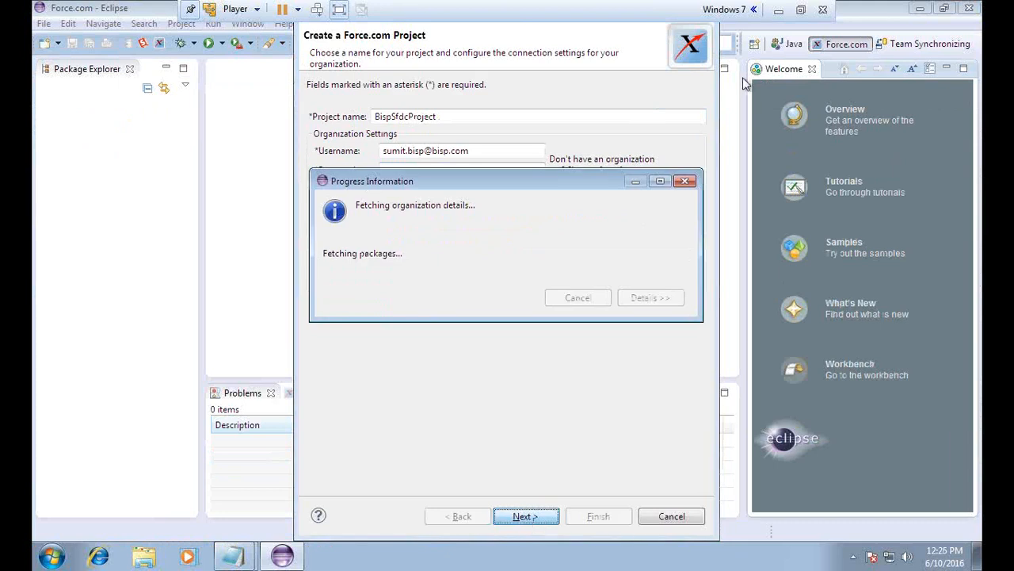
left_click(801, 11)
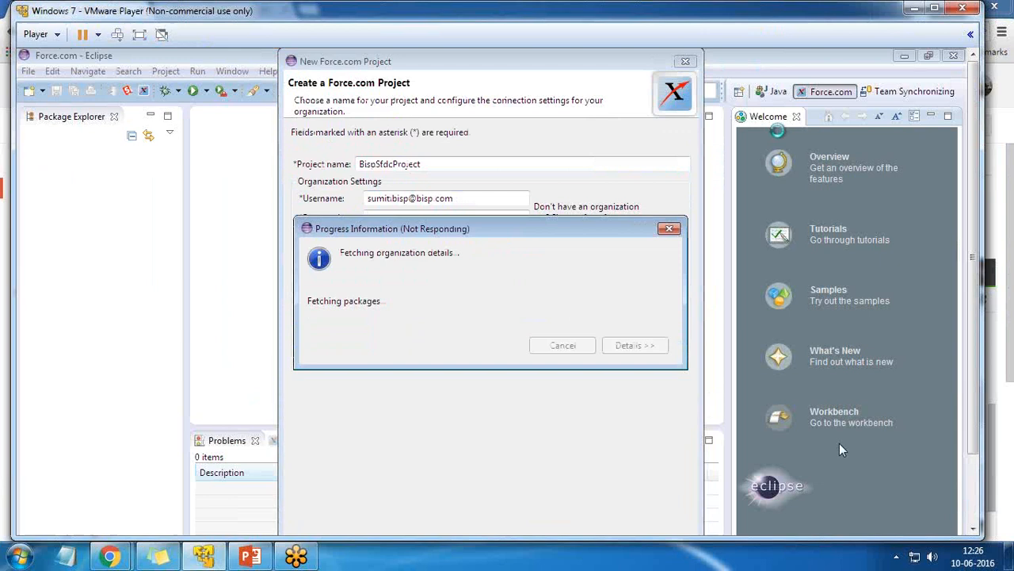
left_click(140, 34)
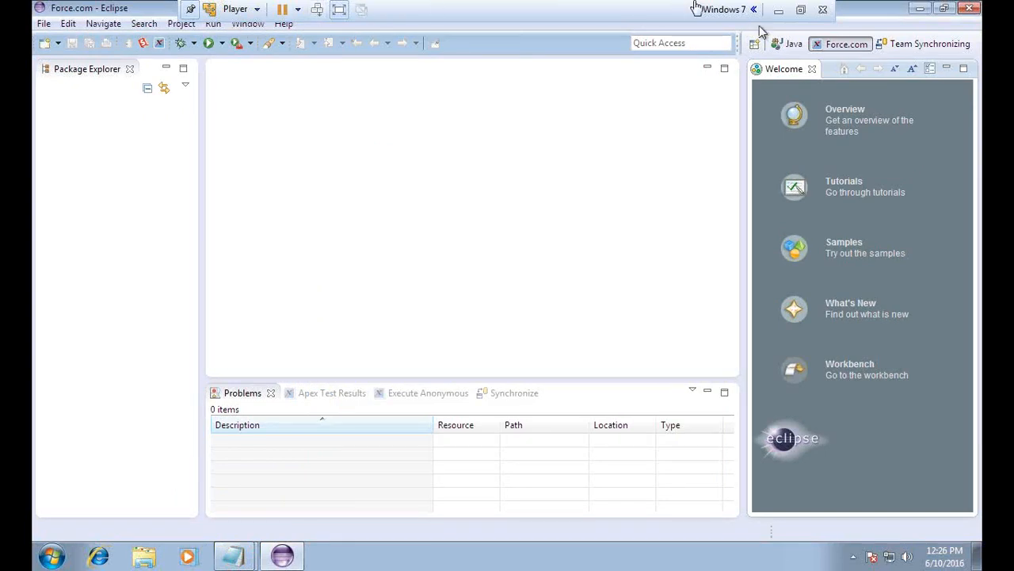
Pick 'Selected metadata components' and start choosing them, bringing up the unsupported-types warning
left_click(339, 9)
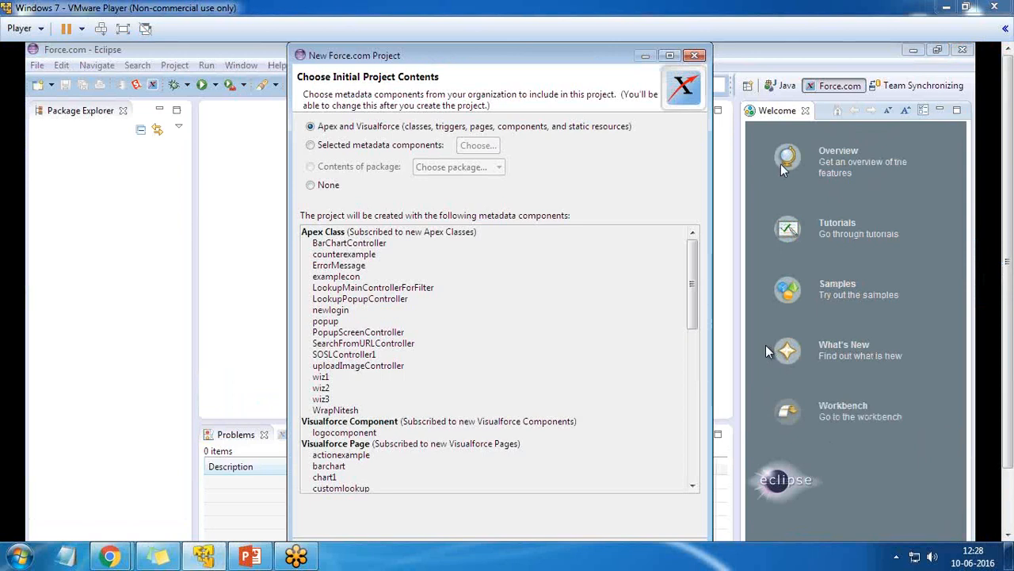
left_click(123, 29)
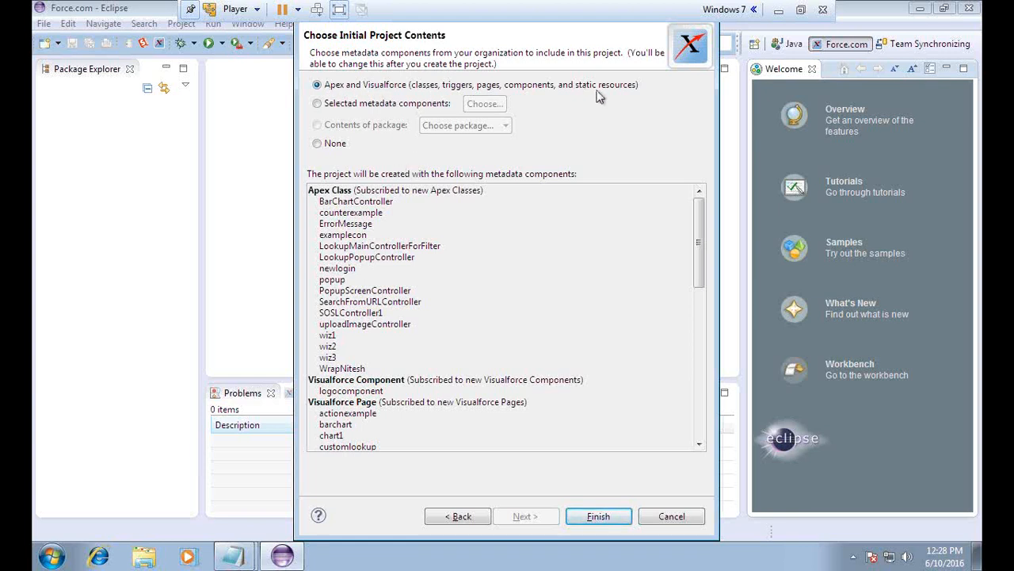
left_click(317, 107)
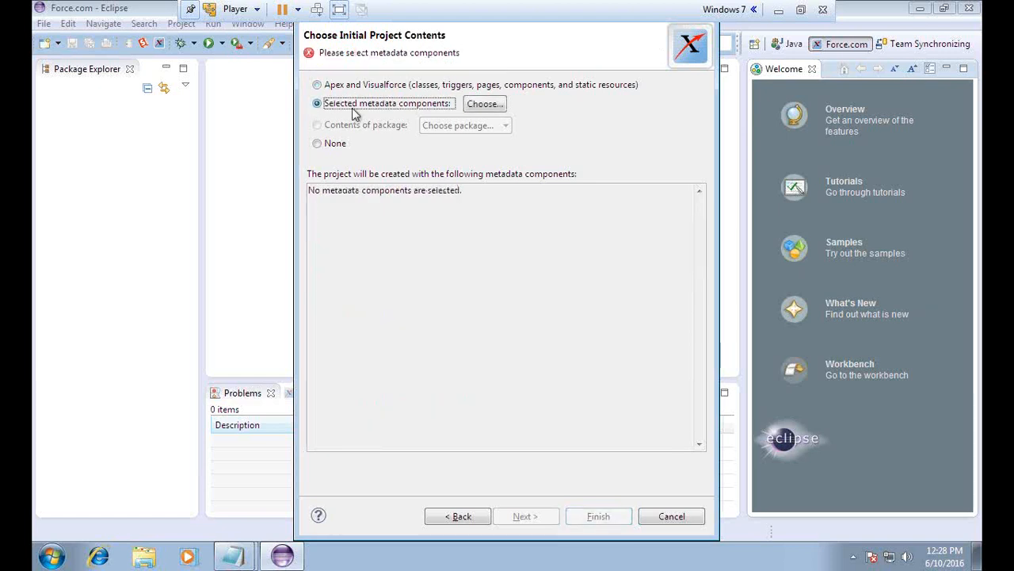
left_click(485, 104)
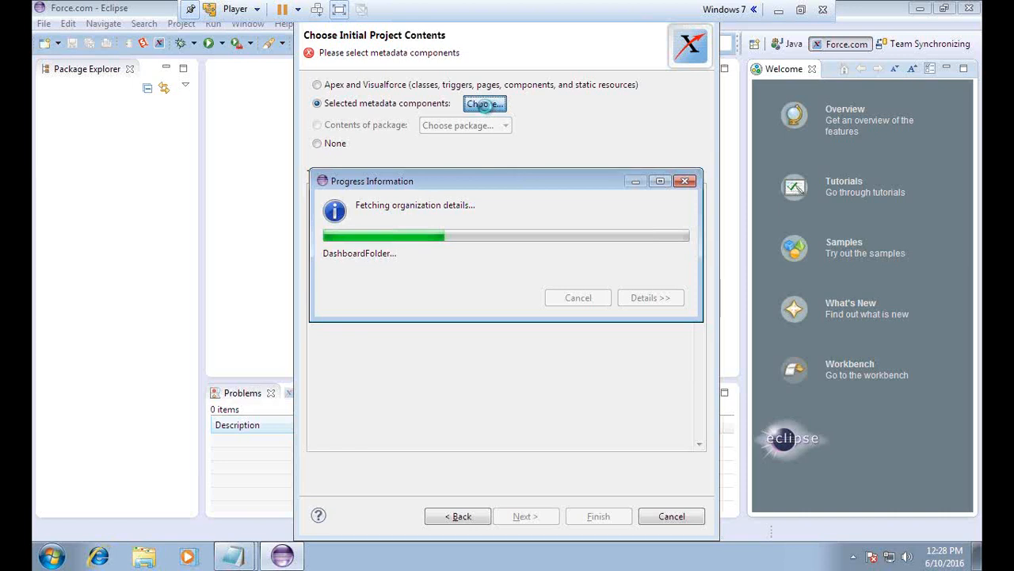
left_click(338, 11)
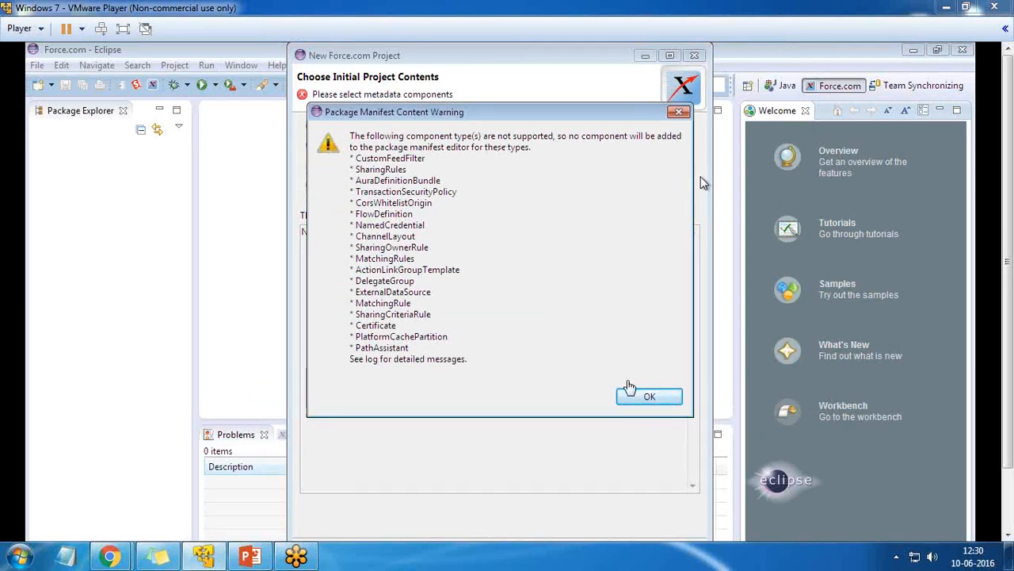
Dismiss the warning and tick the applications folder, including Talent_Management
left_click(646, 397)
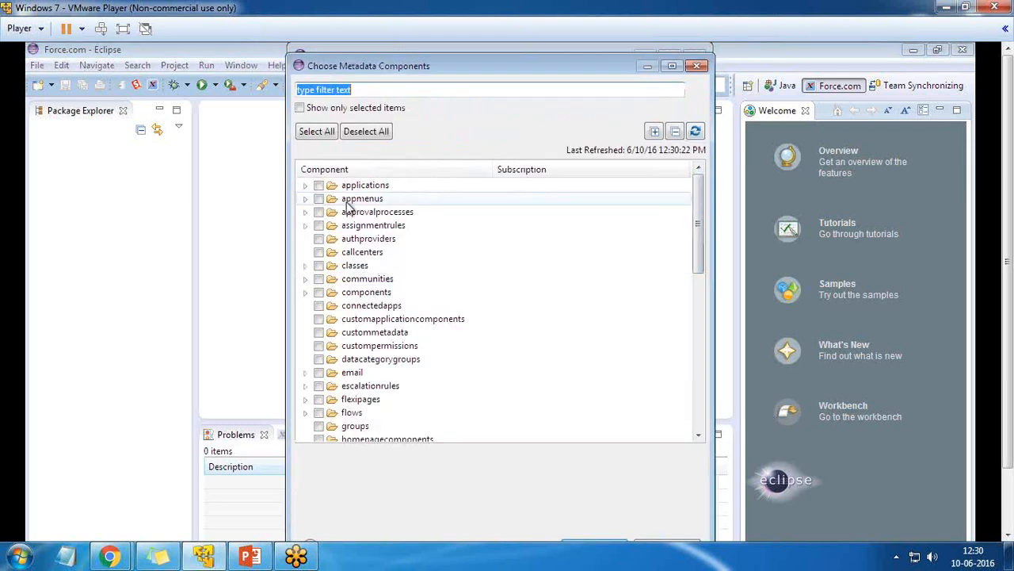
left_click(306, 187)
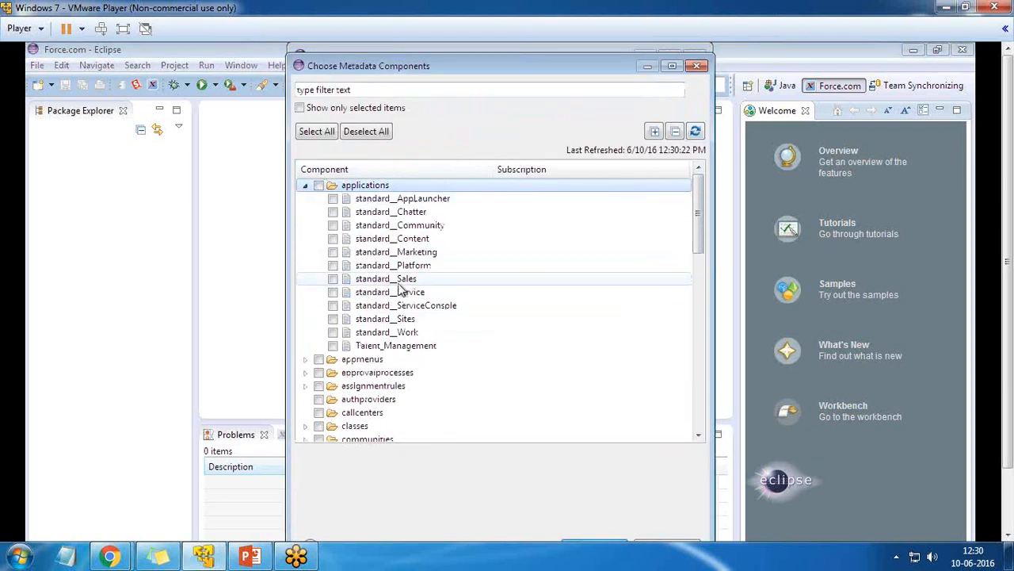
left_click(333, 346)
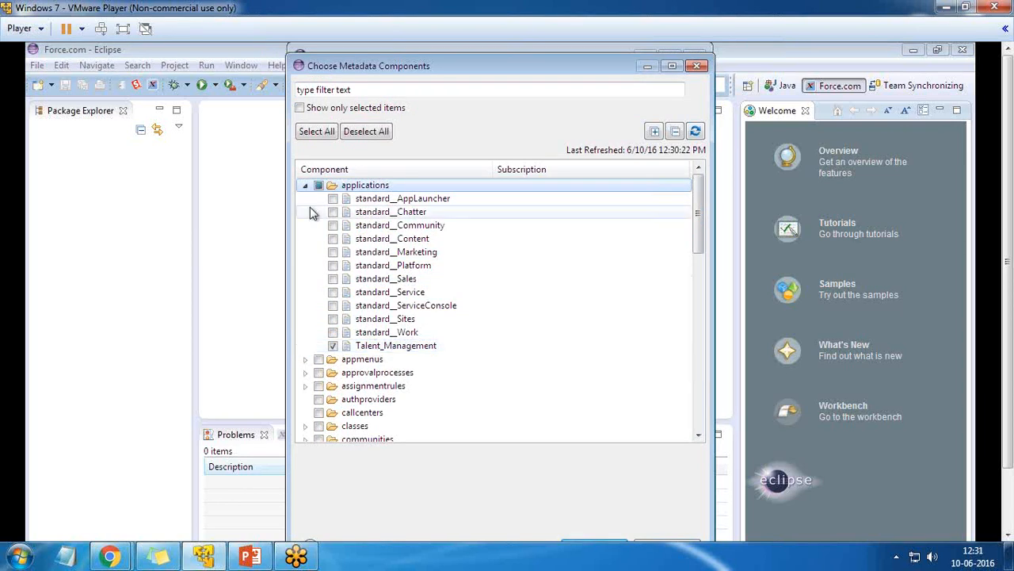
left_click(319, 185)
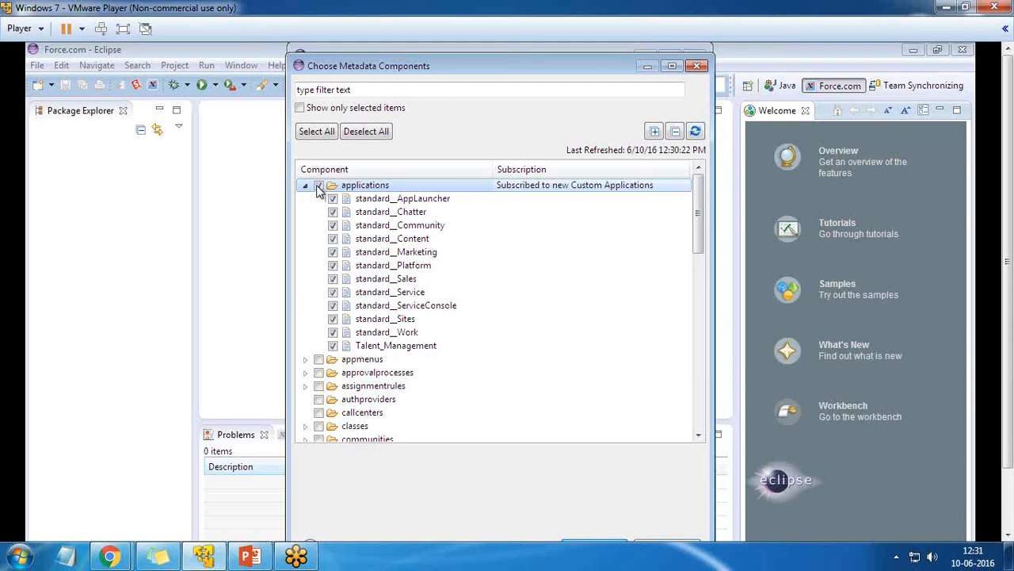
left_click(306, 186)
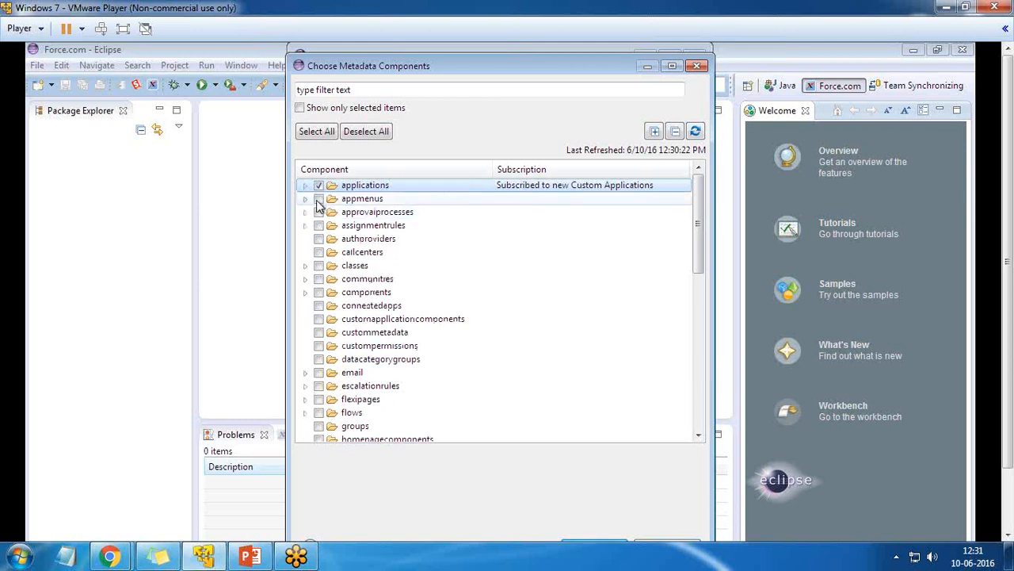
Inspect the appmenus, assignmentrules, approvalprocesses, classes and components folders
left_click(305, 198)
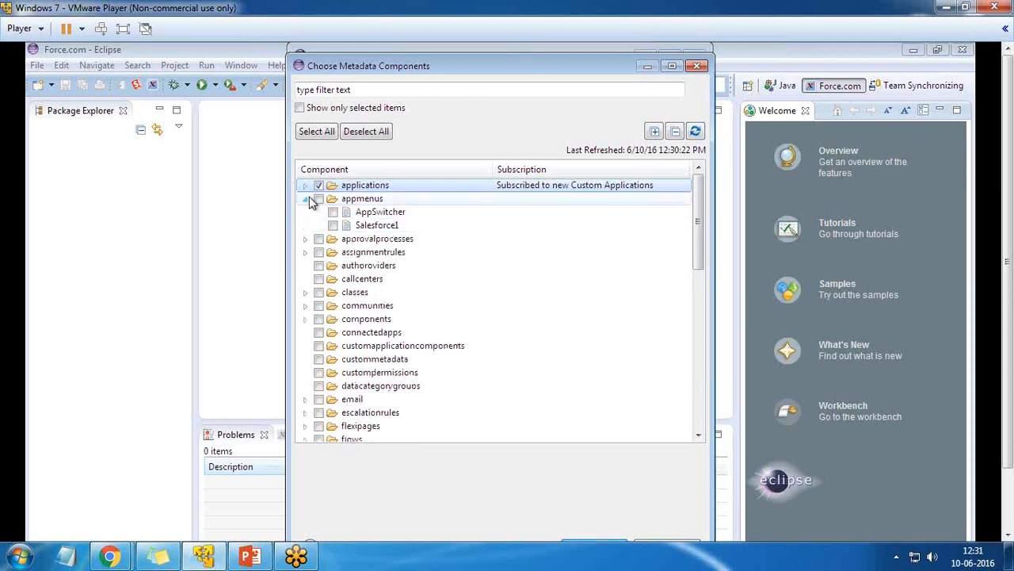
left_click(305, 198)
left_click(305, 225)
left_click(305, 225)
left_click(306, 211)
left_click(306, 212)
left_click(306, 211)
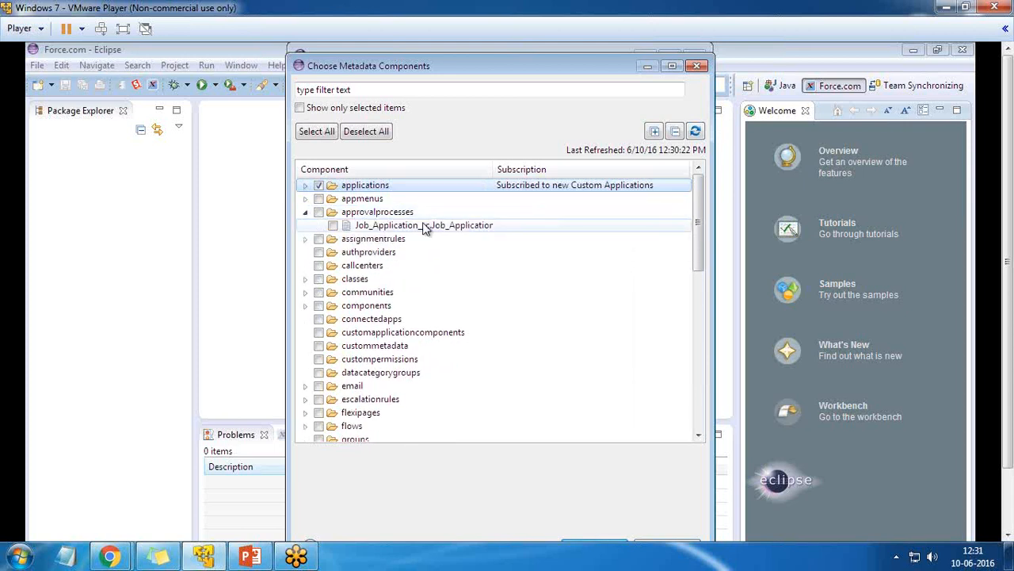
left_click(305, 211)
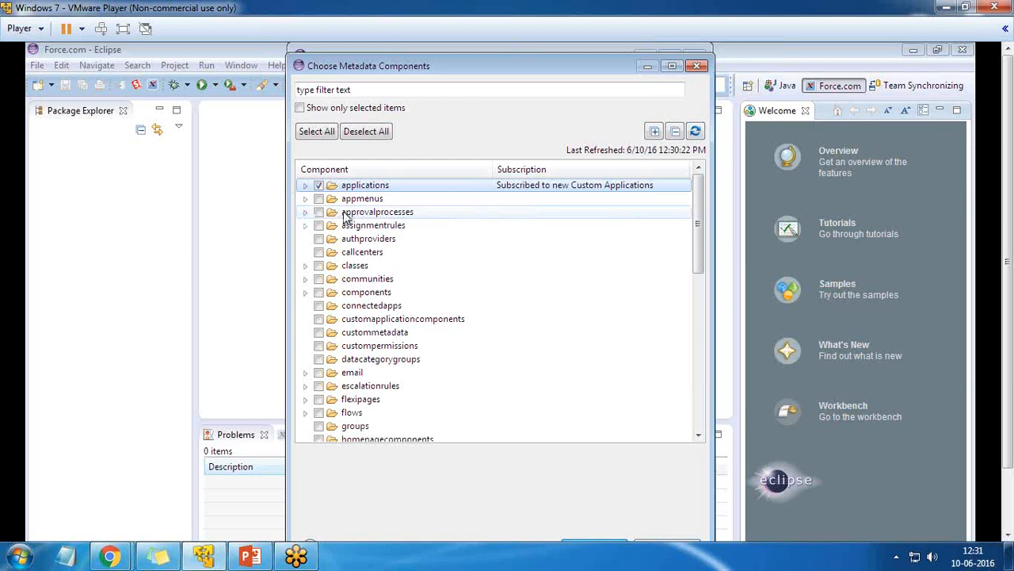
left_click(305, 265)
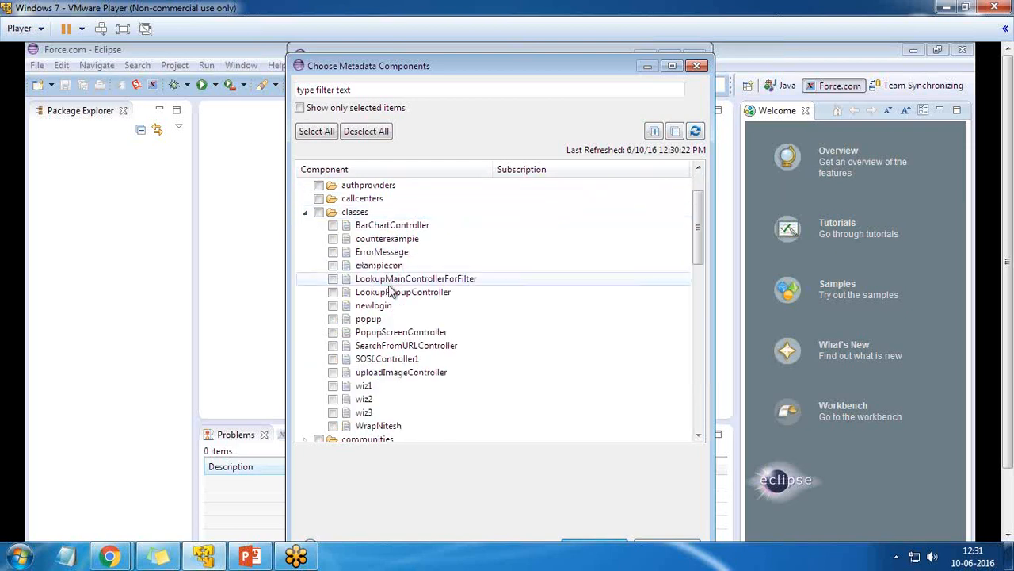
scroll(339, 277, "down", 2)
scroll(339, 290, "up", 4)
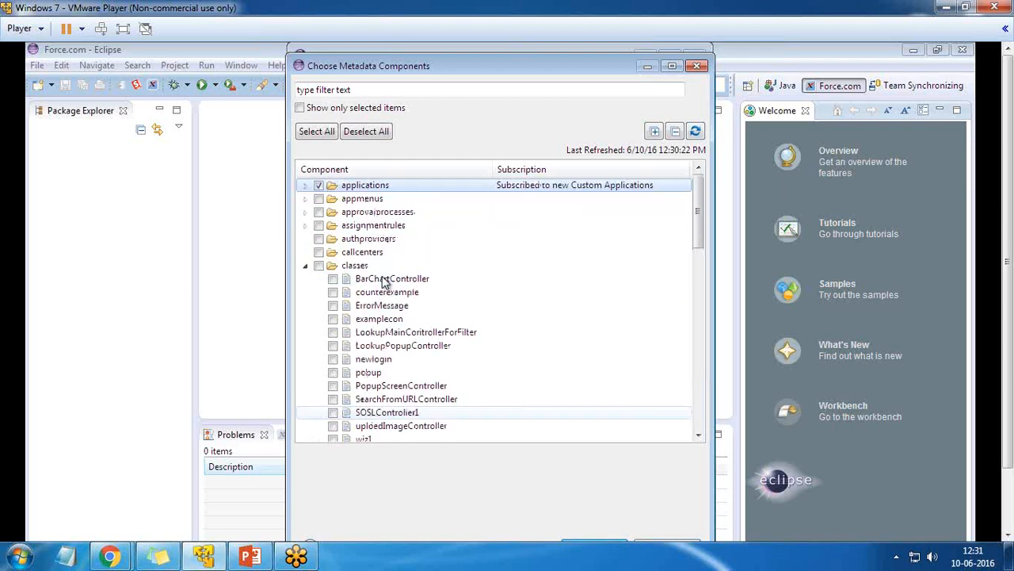
left_click(305, 266)
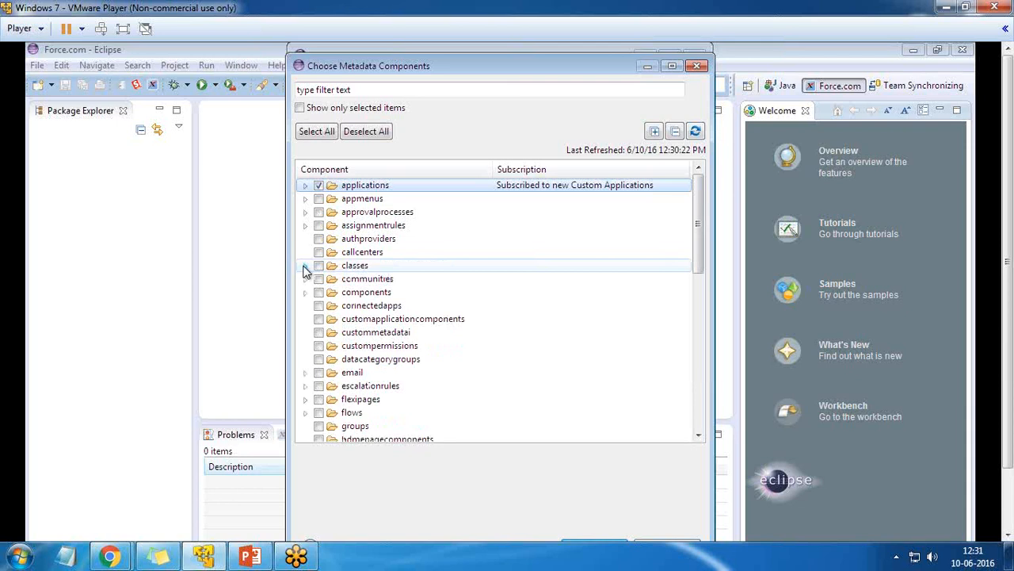
left_click(305, 292)
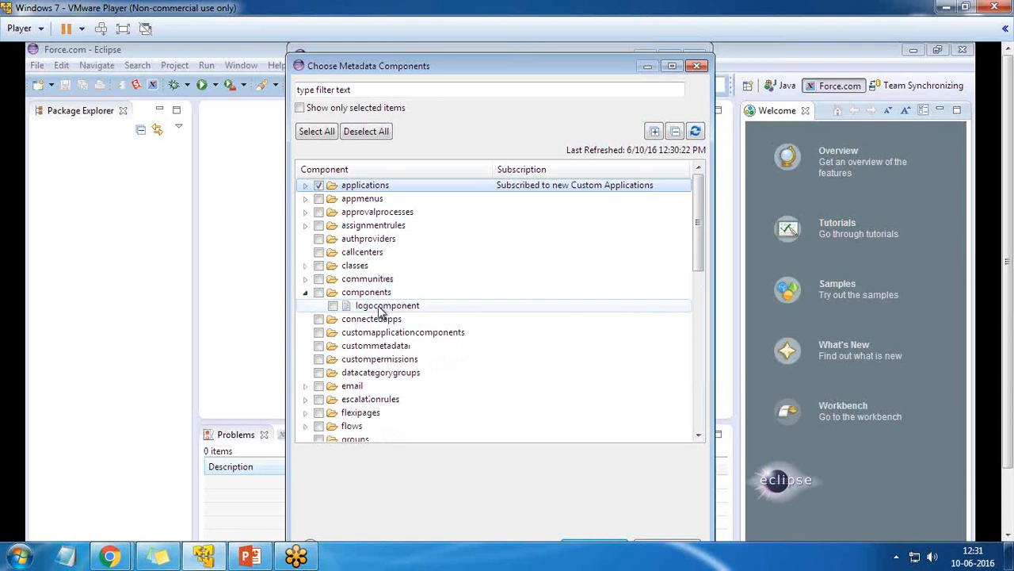
left_click(306, 292)
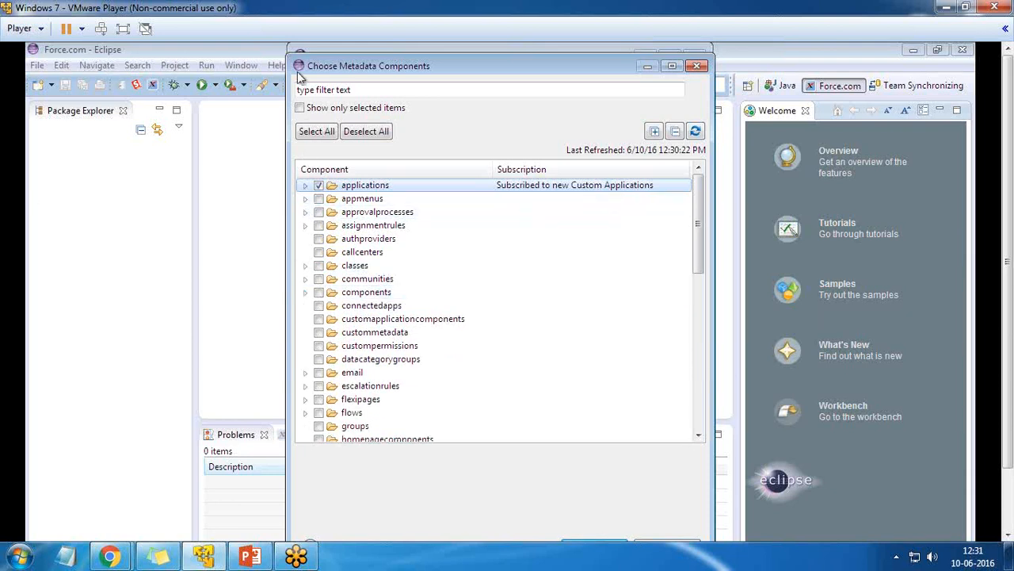
Tick appmenus through communities, then untick them all so only applications stays selected
left_click(319, 199)
left_click(318, 212)
left_click(318, 225)
left_click(319, 239)
left_click(319, 252)
left_click(319, 266)
left_click(318, 279)
left_click(319, 279)
left_click(318, 266)
left_click(319, 252)
left_click(319, 238)
left_click(318, 225)
left_click(318, 212)
left_click(319, 198)
Review the entries under the applications, workflows and roles folders
left_click(305, 184)
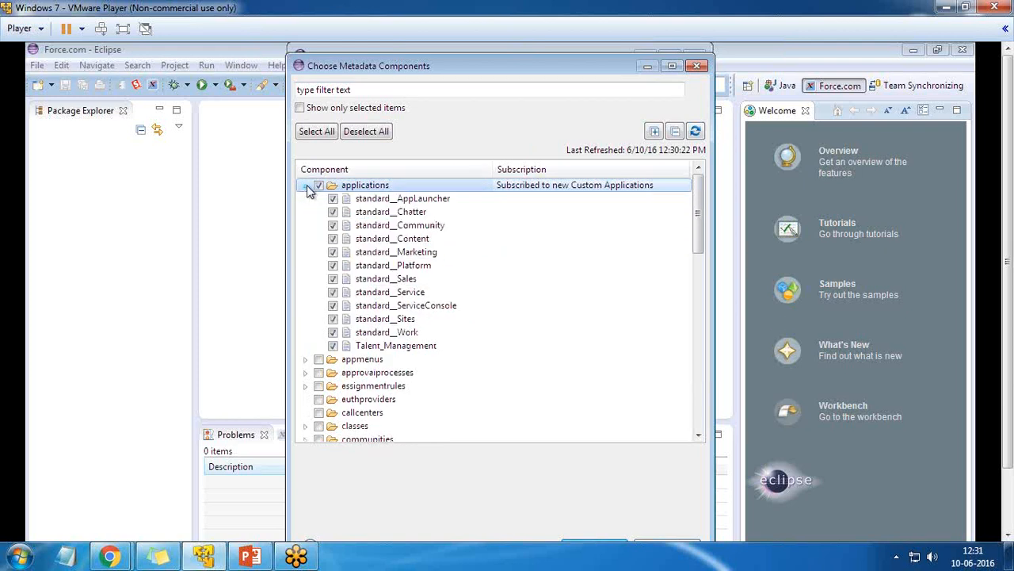
left_click(305, 185)
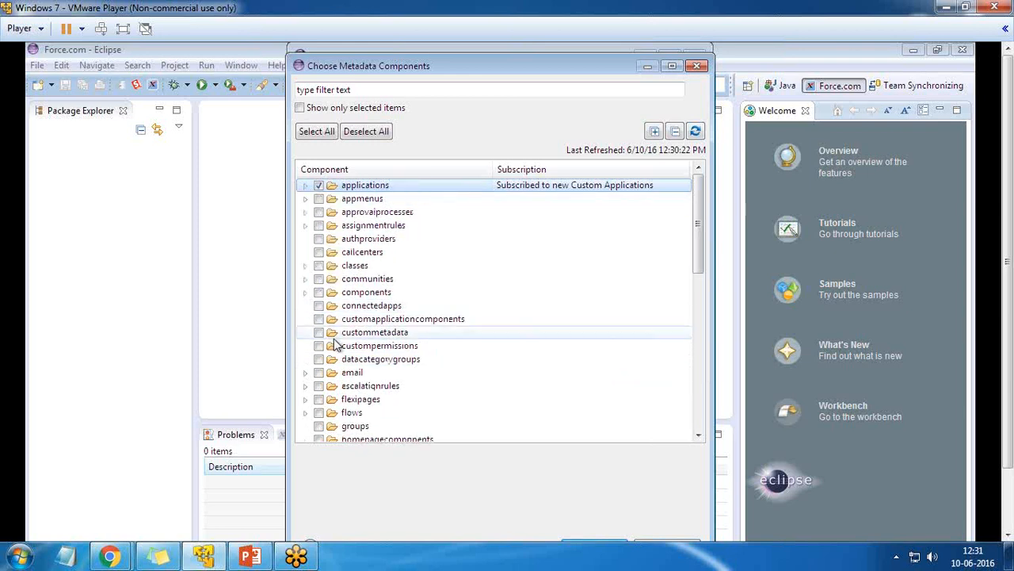
scroll(467, 344, "down", 4)
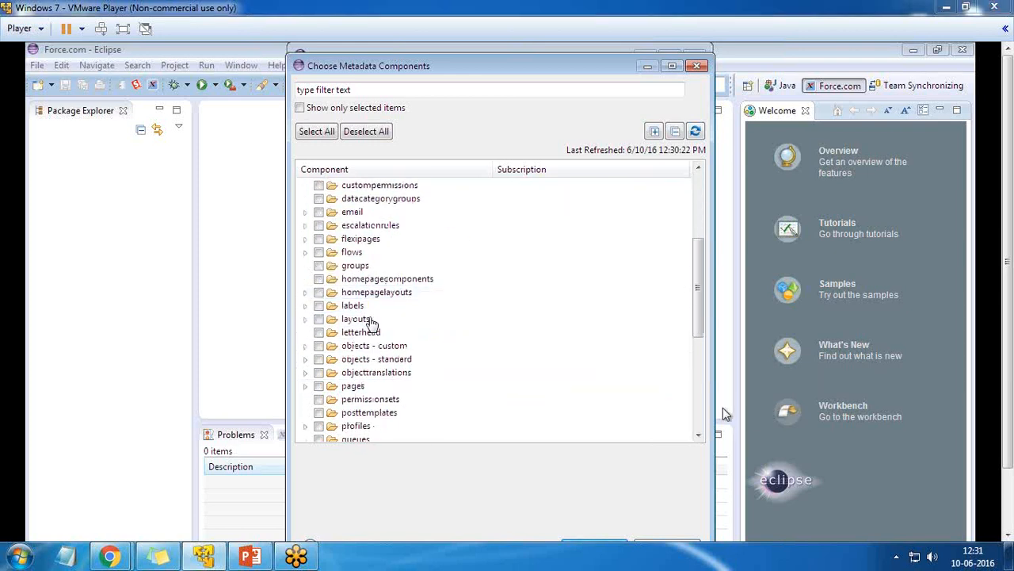
left_click_drag(696, 315, 696, 420)
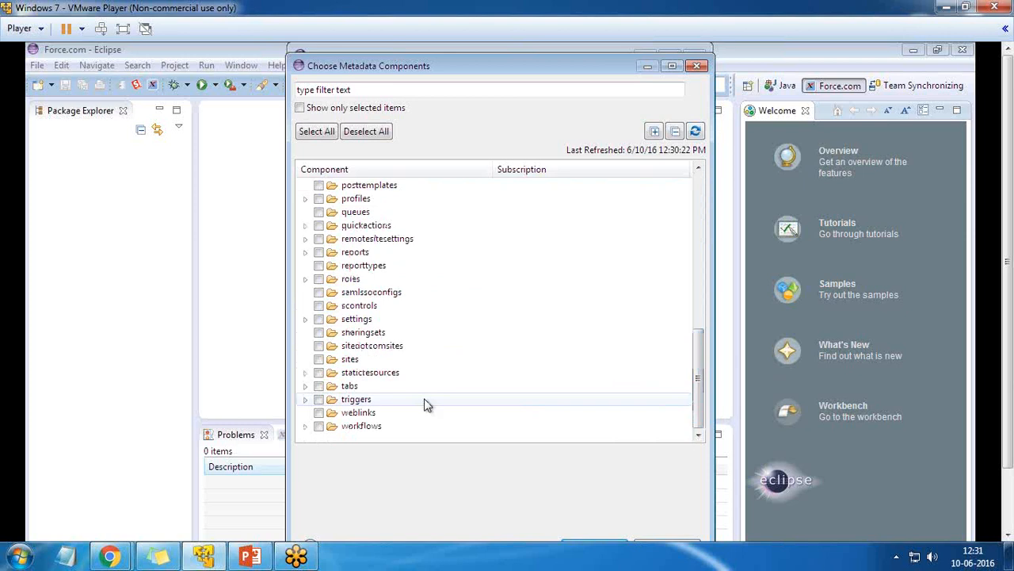
left_click(305, 425)
scroll(354, 376, "down", 2)
scroll(355, 375, "down", 5)
scroll(328, 365, "up", 11)
left_click(307, 346)
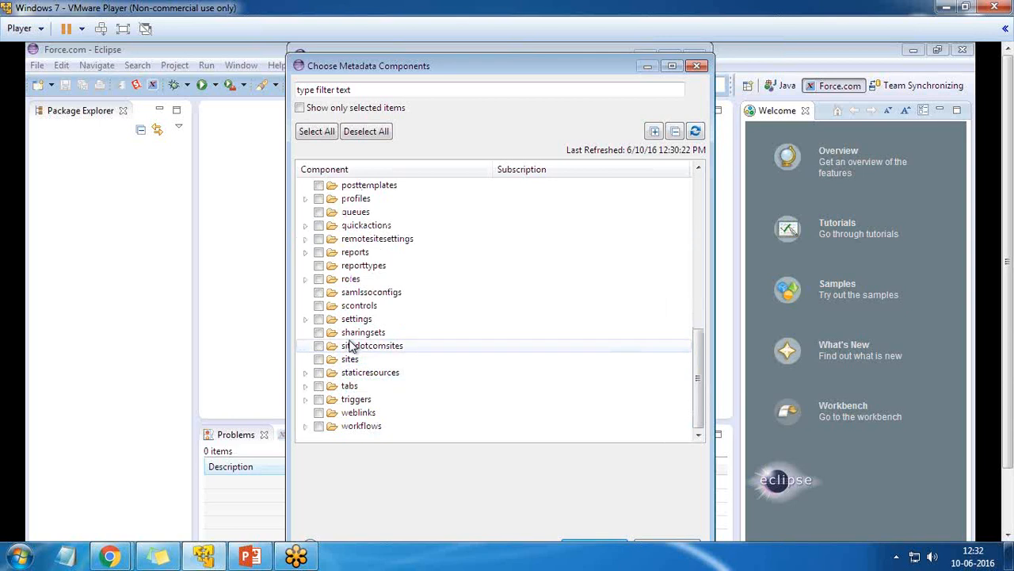
left_click(306, 279)
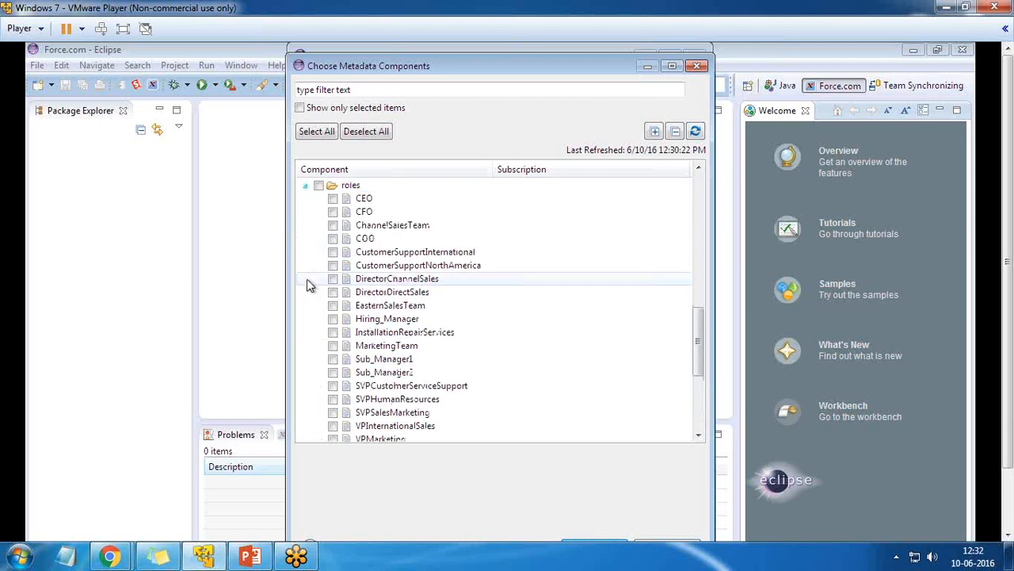
scroll(371, 297, "down", 2)
scroll(385, 379, "up", 2)
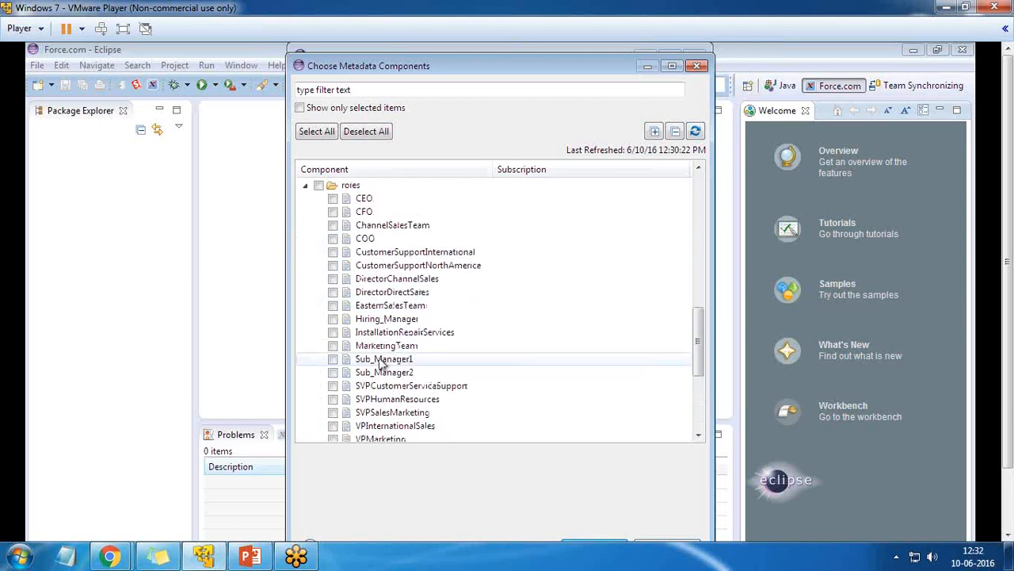
left_click(306, 186)
scroll(333, 347, "up", 2)
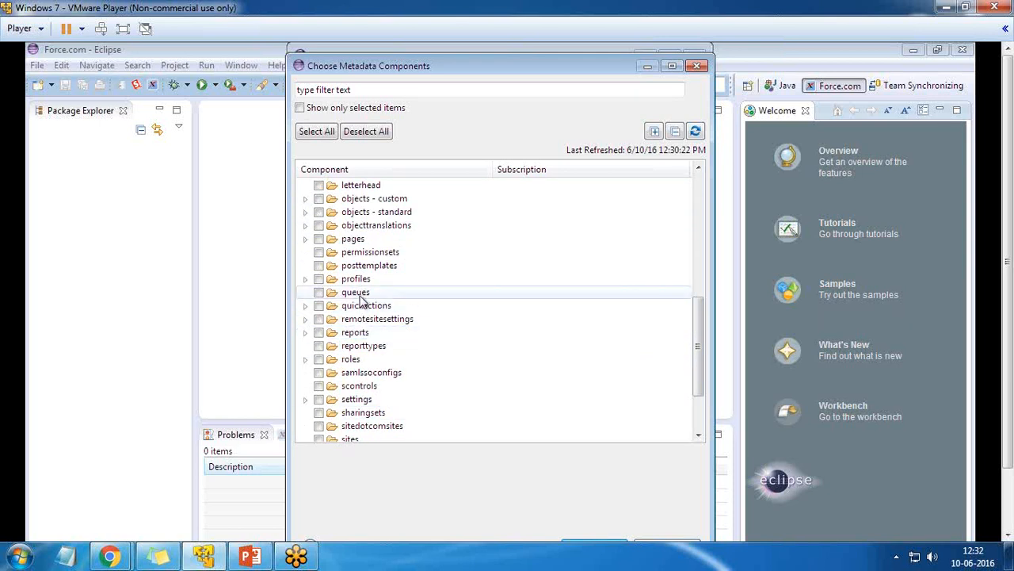
scroll(355, 277, "up", 8)
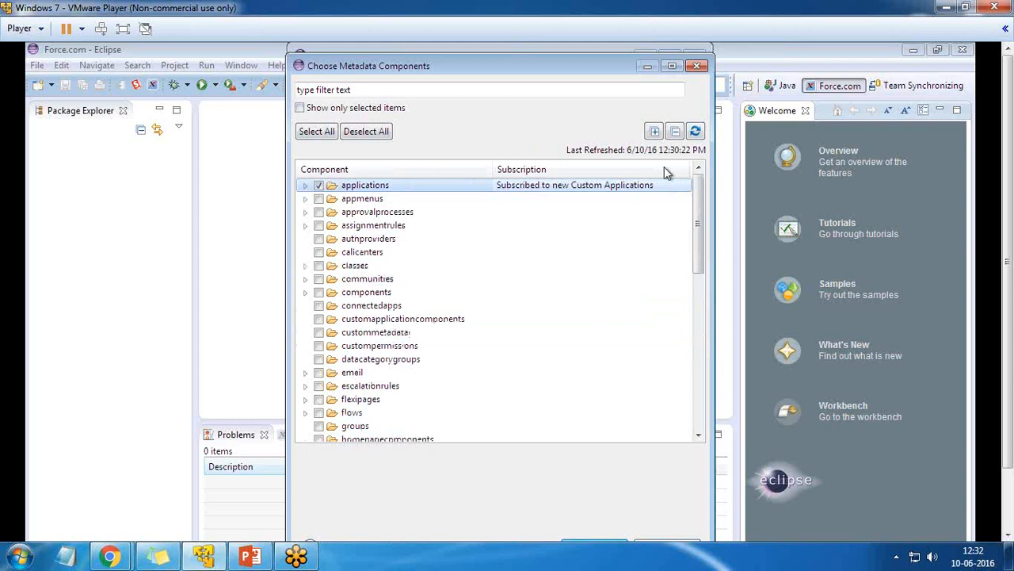
left_click(124, 31)
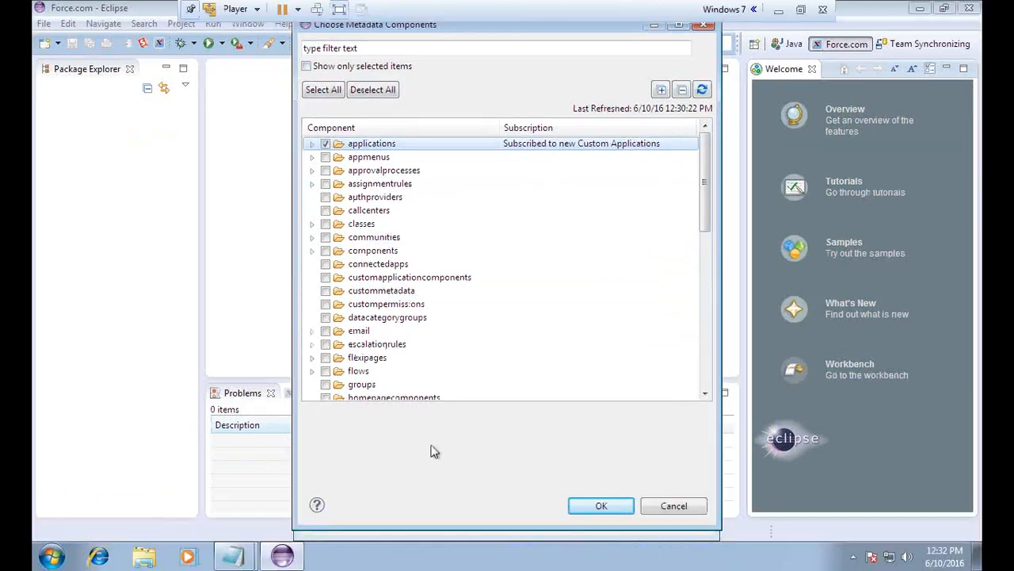
Cancel the chooser, include all Apex and Visualforce components, and finish creating BispSfdcProject
left_click(673, 507)
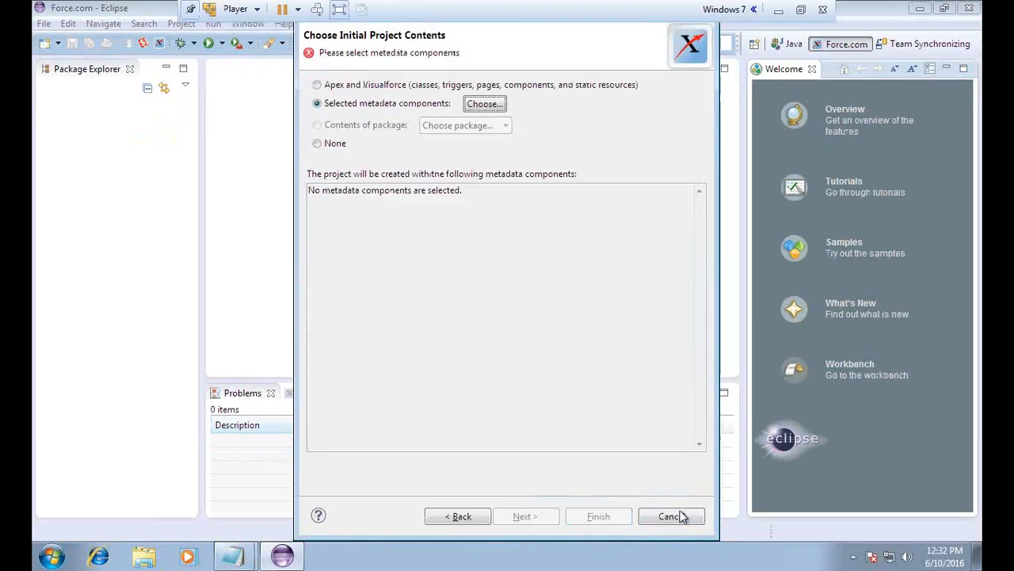
left_click(317, 85)
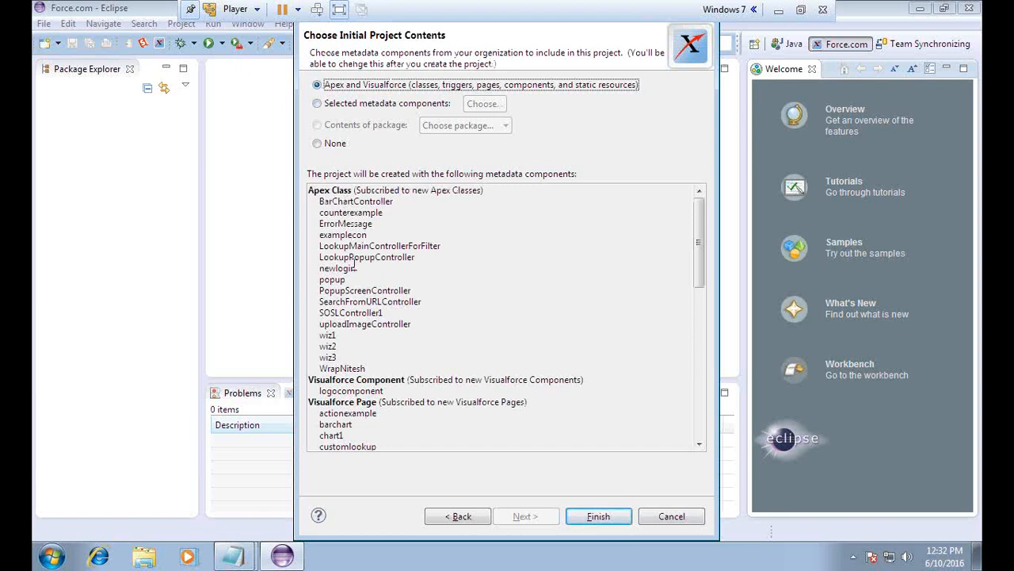
left_click_drag(698, 242, 672, 169)
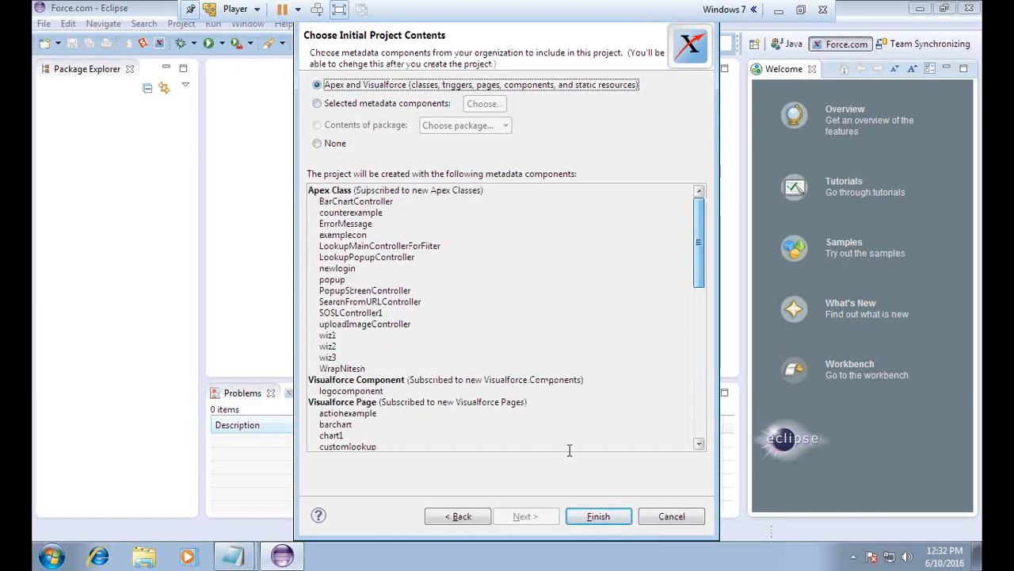
left_click(600, 517)
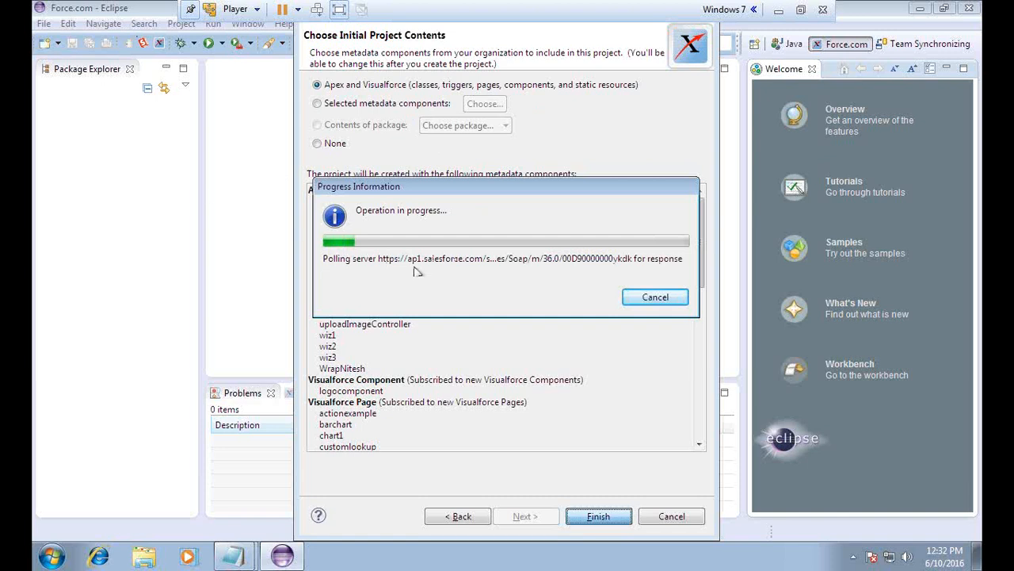
left_click(338, 12)
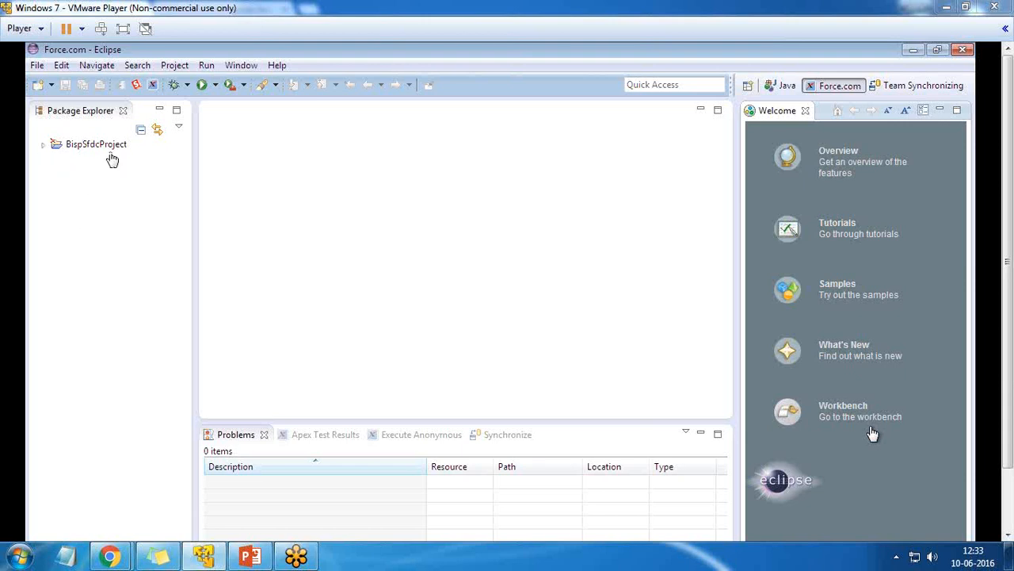
Expand BispSfdcProject > src and inspect its classes, components, pages, staticresources and triggers folders
left_click(43, 146)
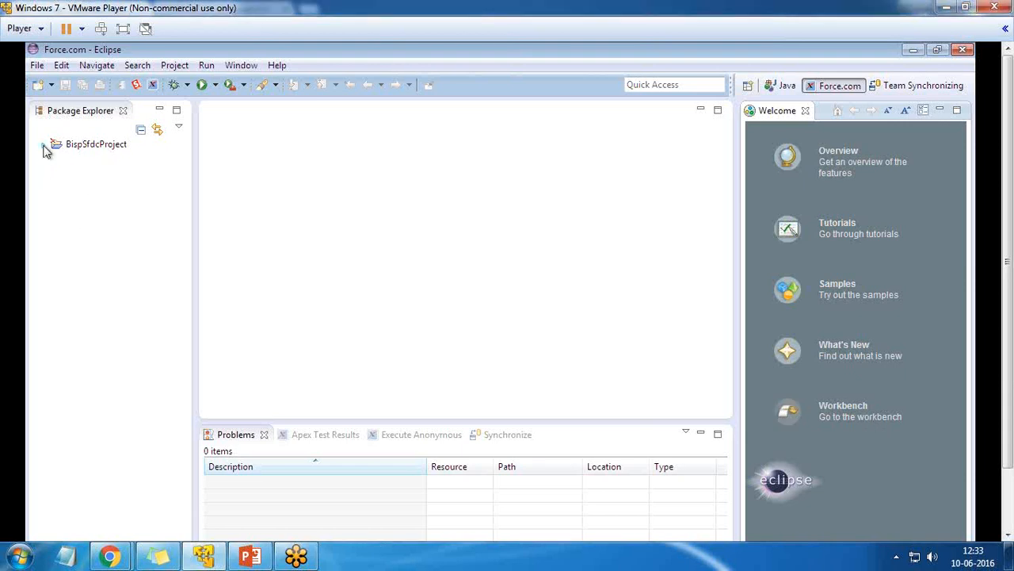
left_click(45, 149)
left_click(57, 172)
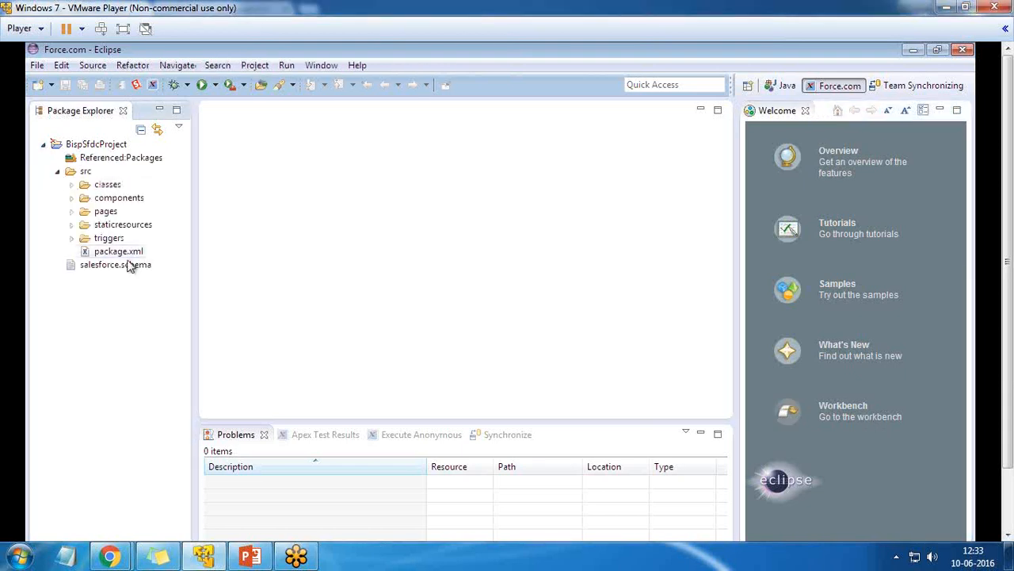
left_click(71, 198)
left_click(71, 199)
left_click(72, 212)
left_click(71, 144)
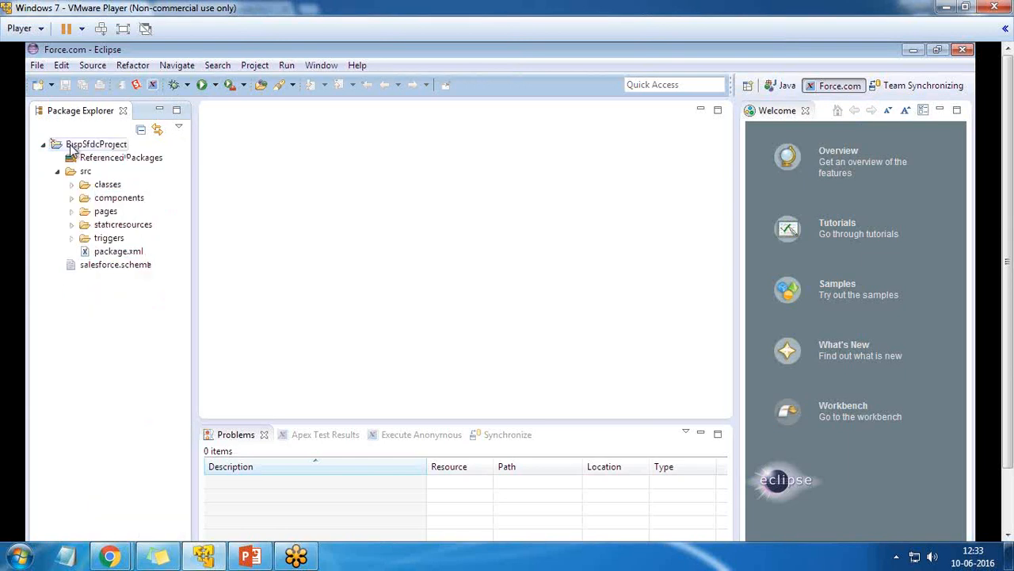
left_click(71, 225)
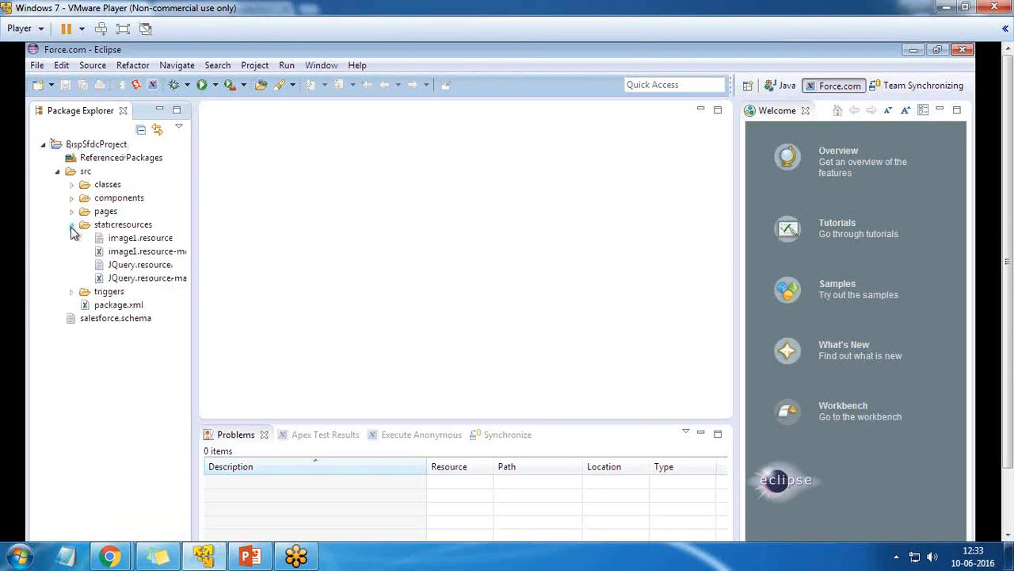
left_click(71, 225)
left_click(71, 237)
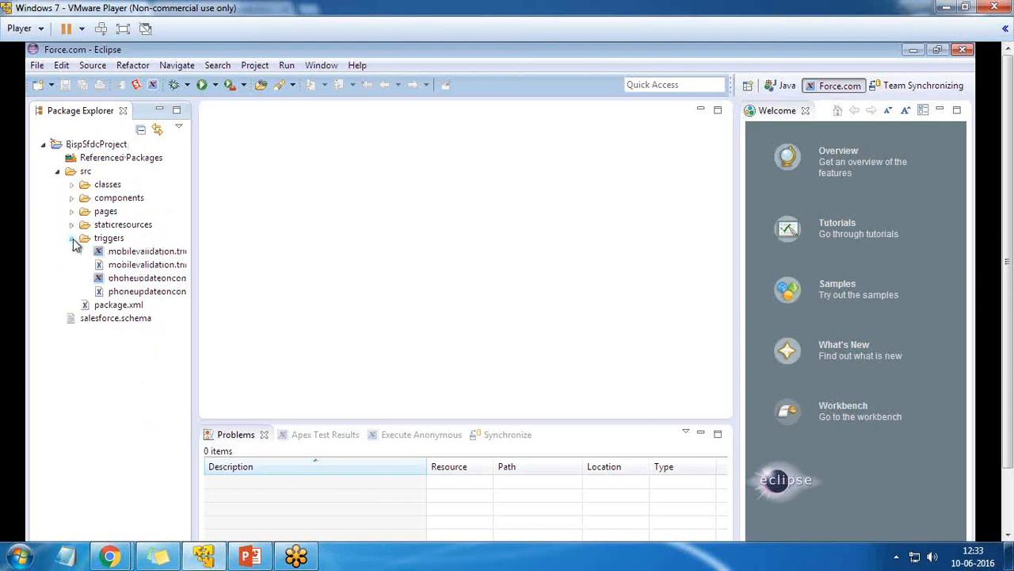
left_click(72, 184)
left_click(70, 157)
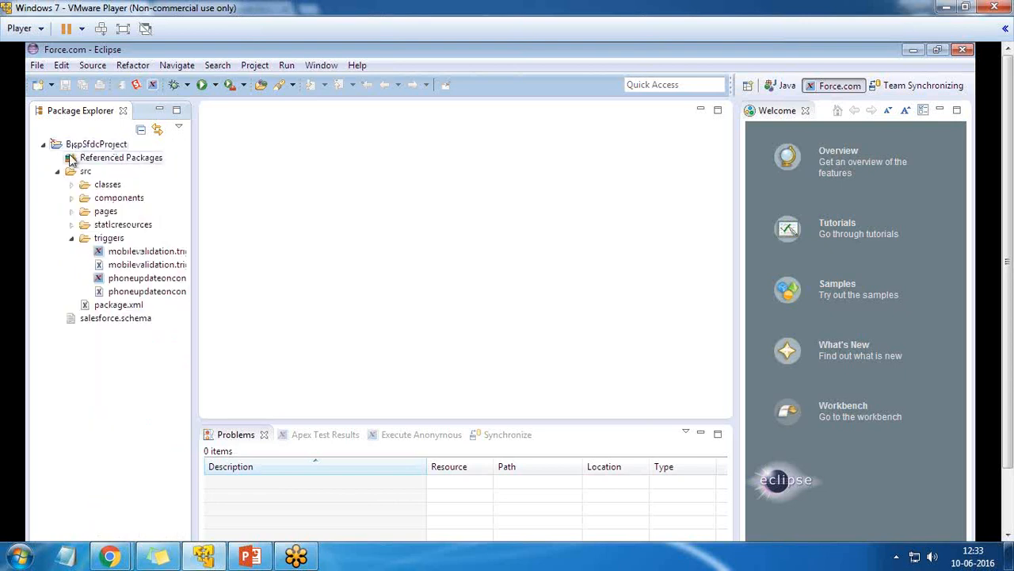
left_click(71, 238)
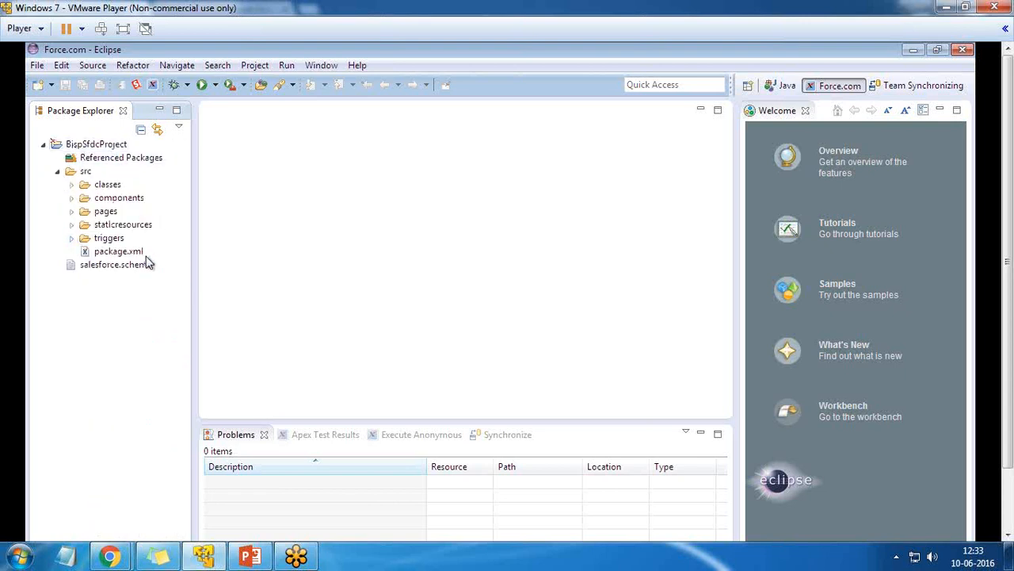
Create custom object BispForceComObject under src, auto-filling plural BispForceComObjects and the object name
right_click(76, 166)
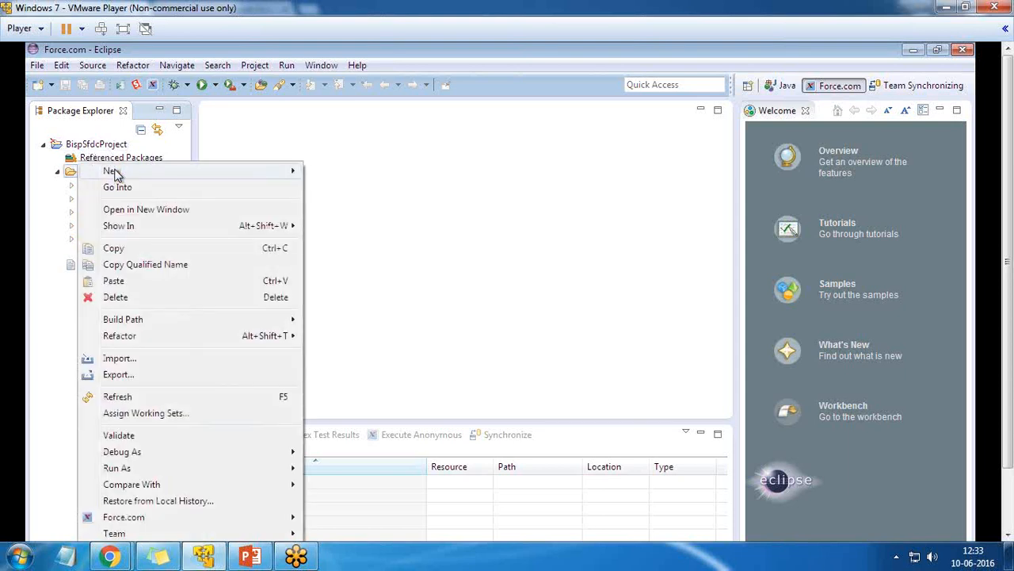
mouse_move(111, 171)
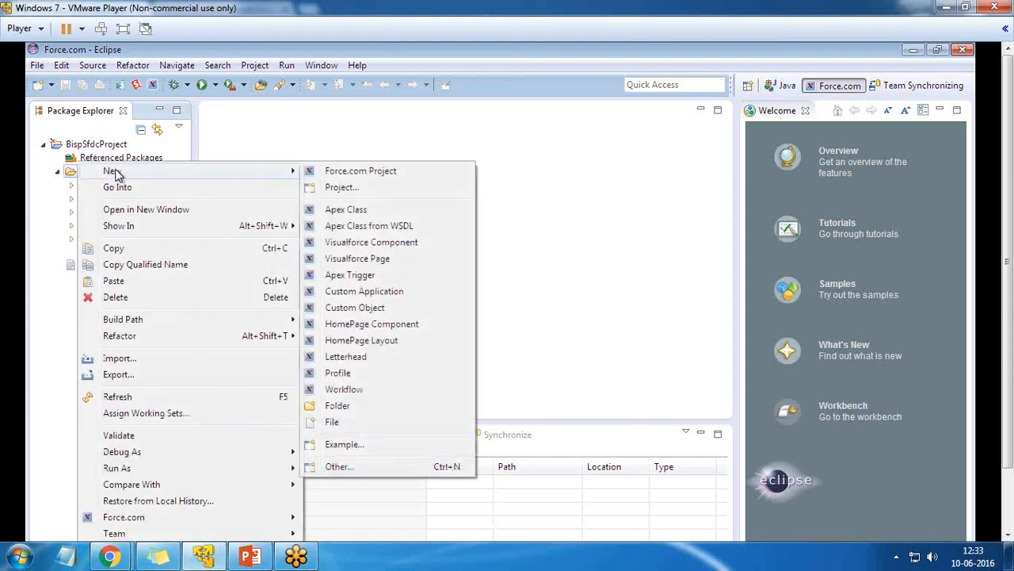
left_click(345, 311)
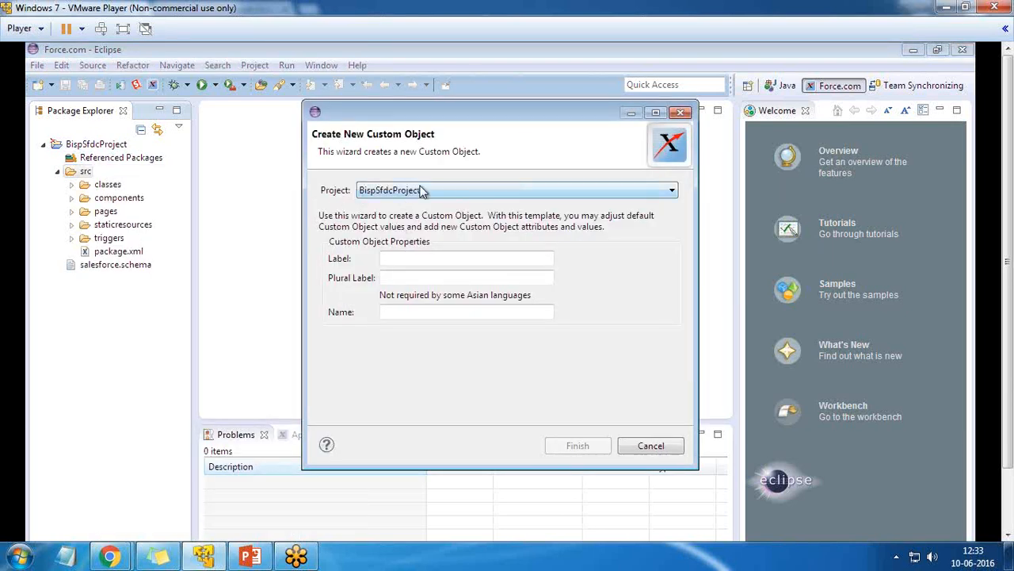
left_click(403, 255)
type("BispForceComObject")
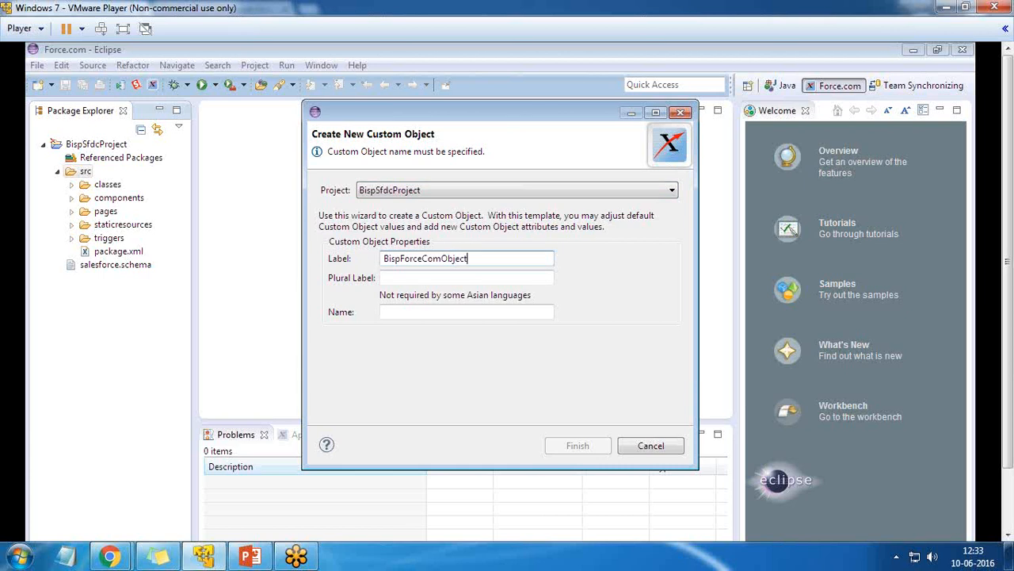
key("Tab")
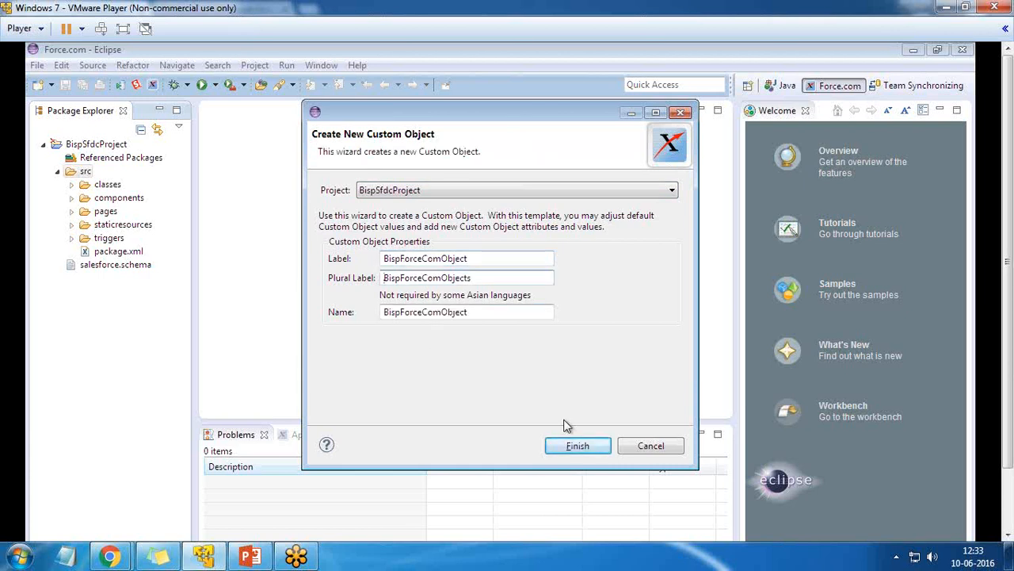
left_click(578, 446)
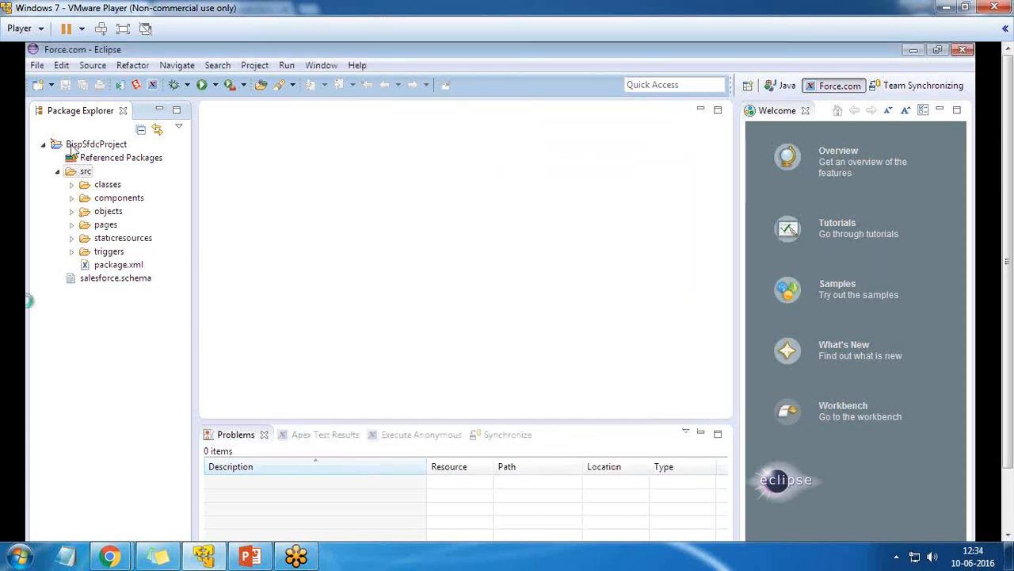
left_click(71, 212)
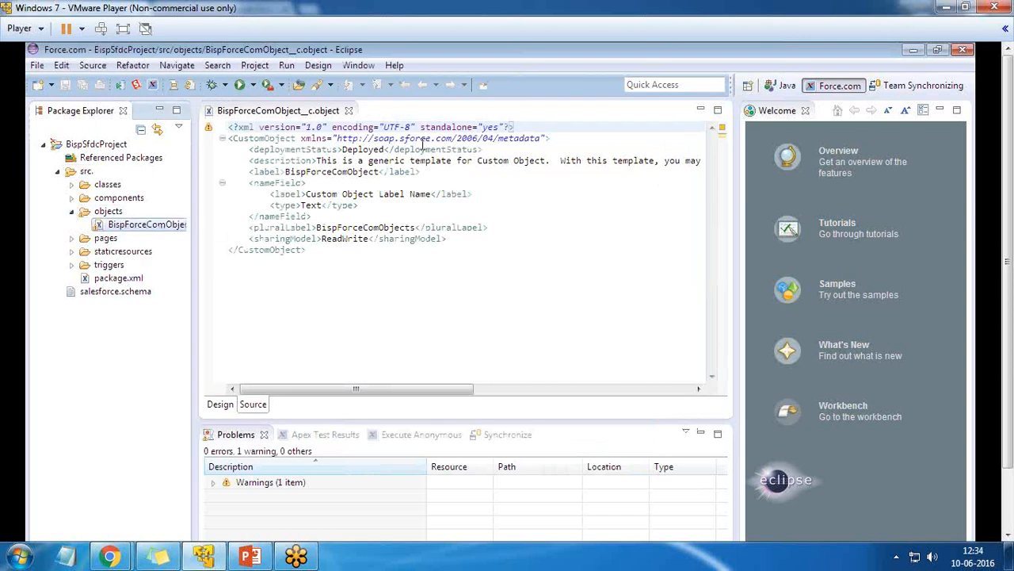
double_click(413, 228)
left_click(334, 258)
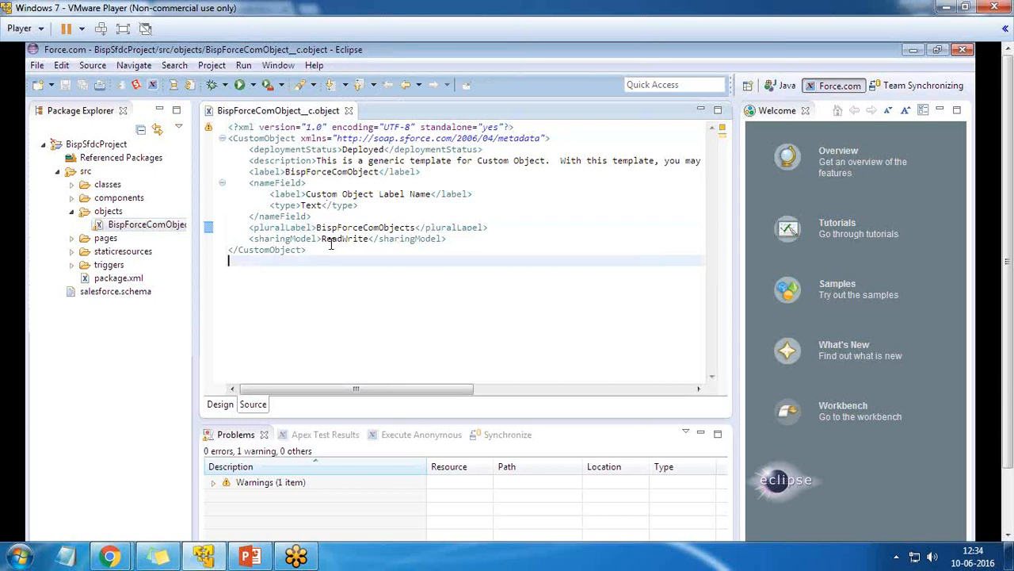
double_click(331, 242)
left_click(319, 289)
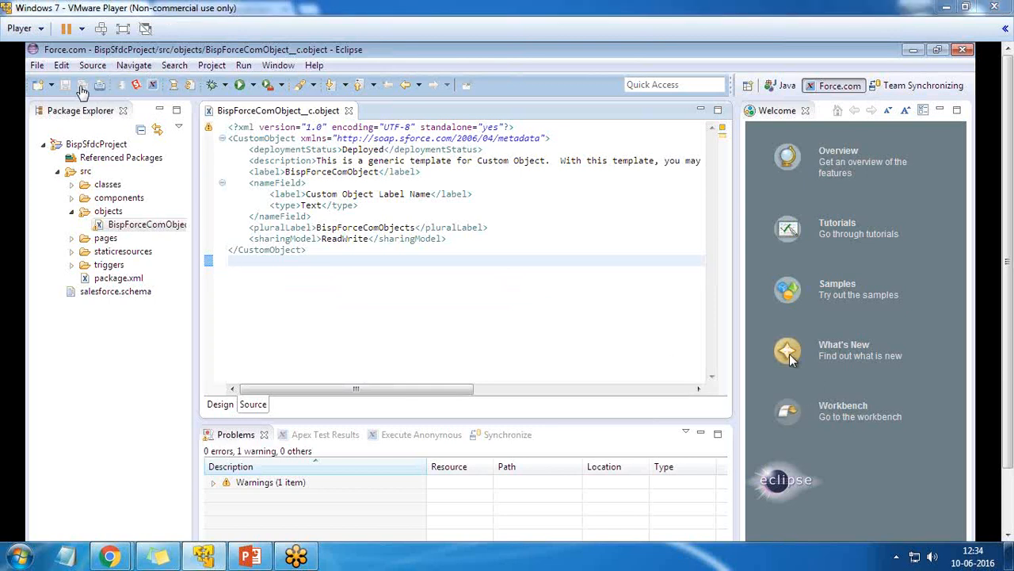
left_click(37, 65)
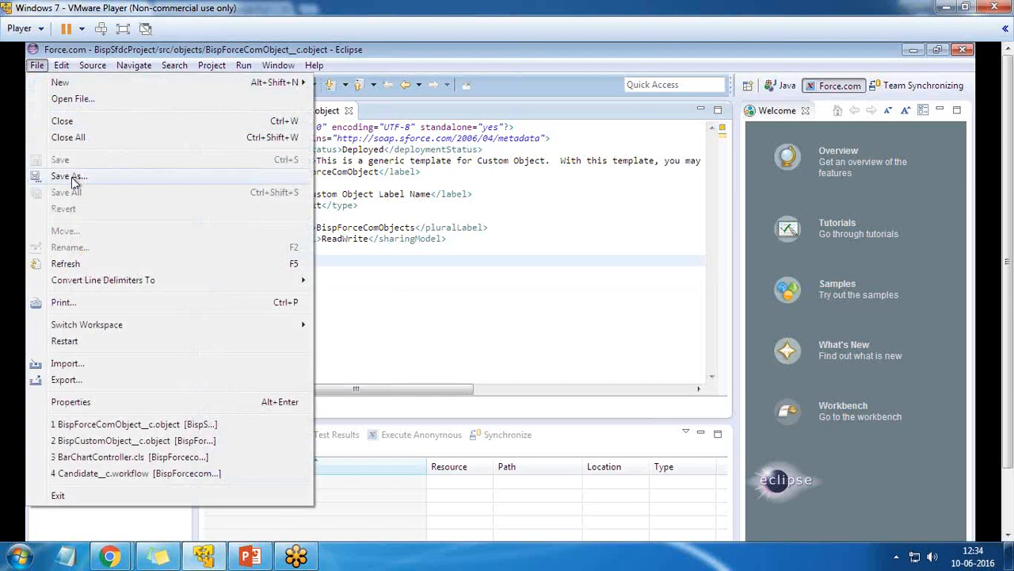
left_click(543, 367)
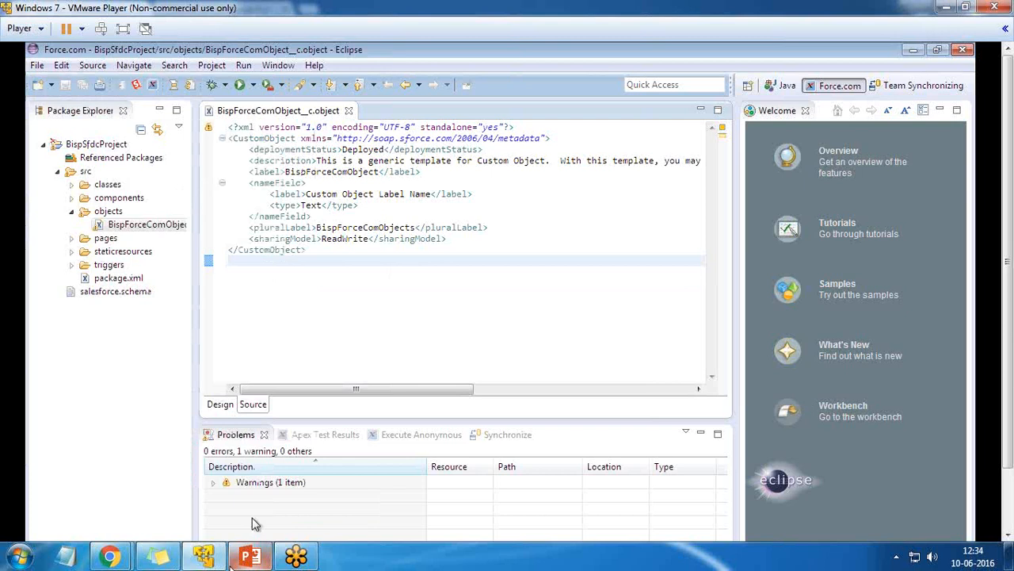
Check Salesforce Setup's Custom Objects list, which lacks BispForceComObject, then return to Eclipse
mouse_move(111, 557)
left_click(240, 487)
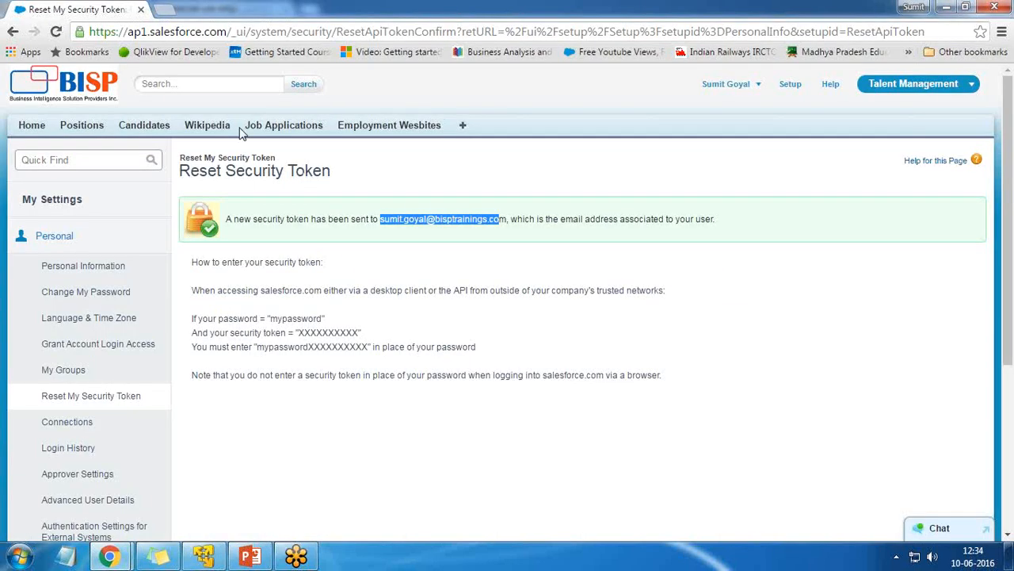
left_click(794, 89)
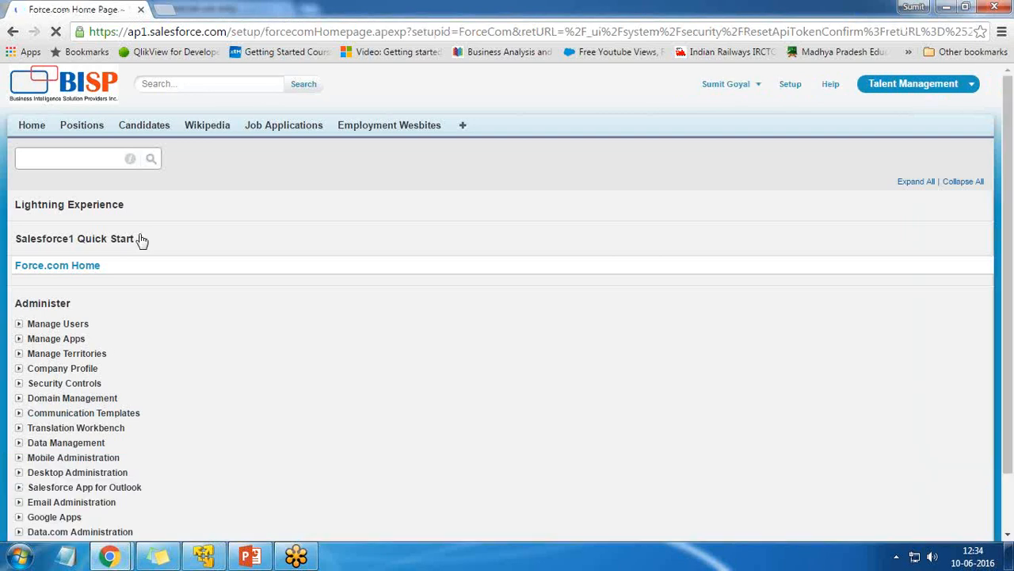
scroll(54, 393, "down", 4)
scroll(54, 392, "down", 1)
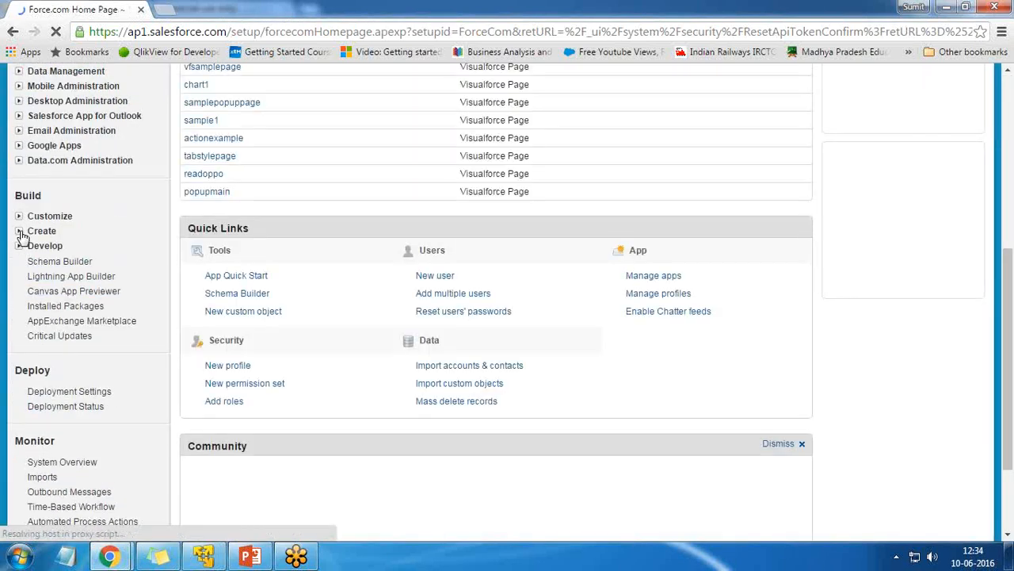
left_click(20, 231)
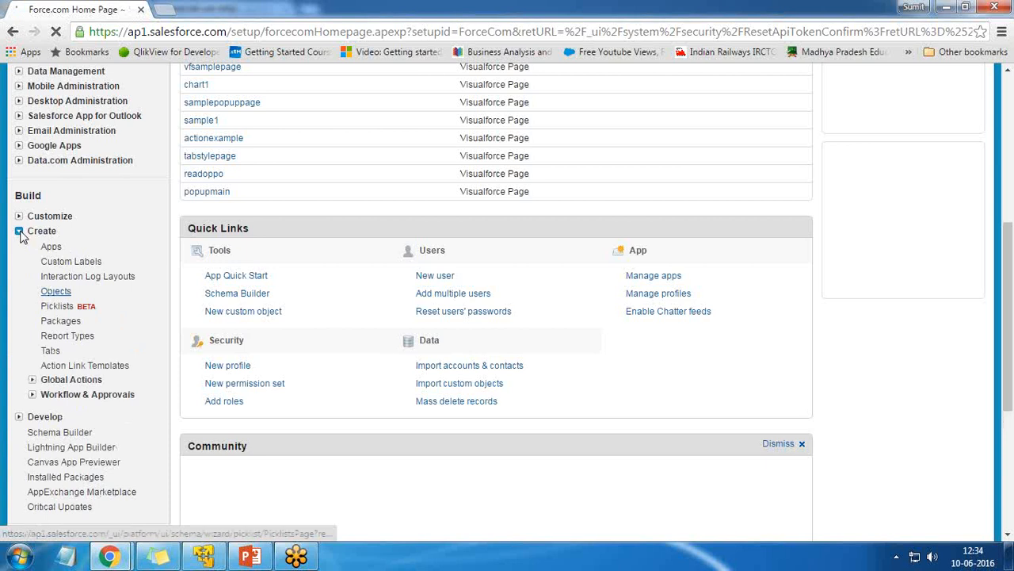
left_click(57, 292)
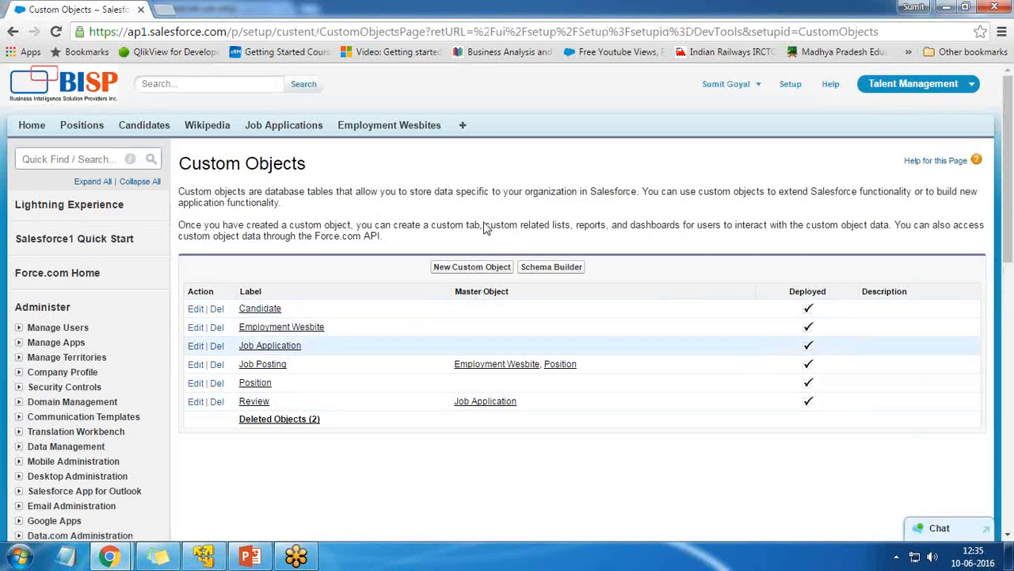
left_click(191, 558)
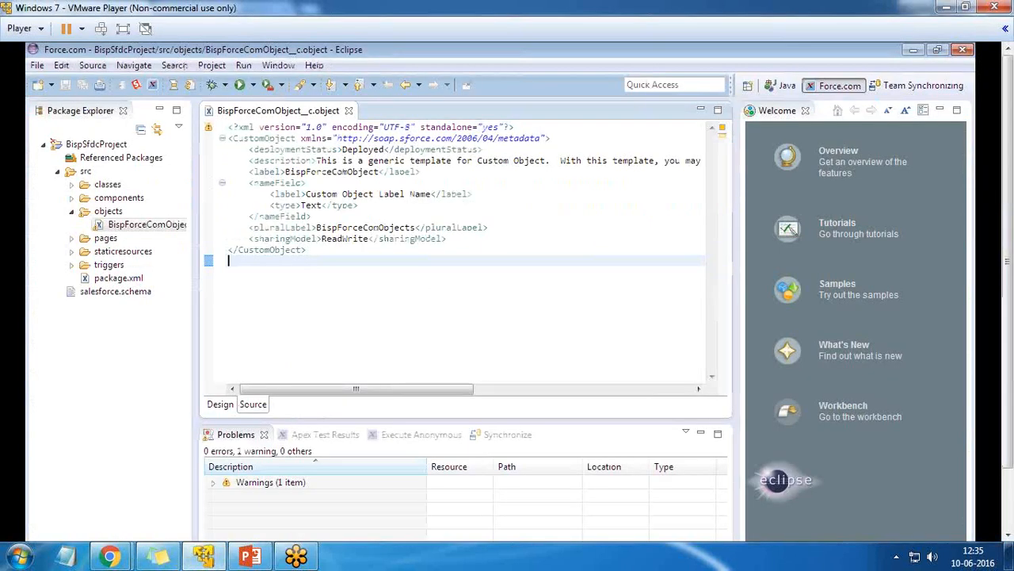
Switch BispSfdcProject to Force.com Work Online
right_click(94, 147)
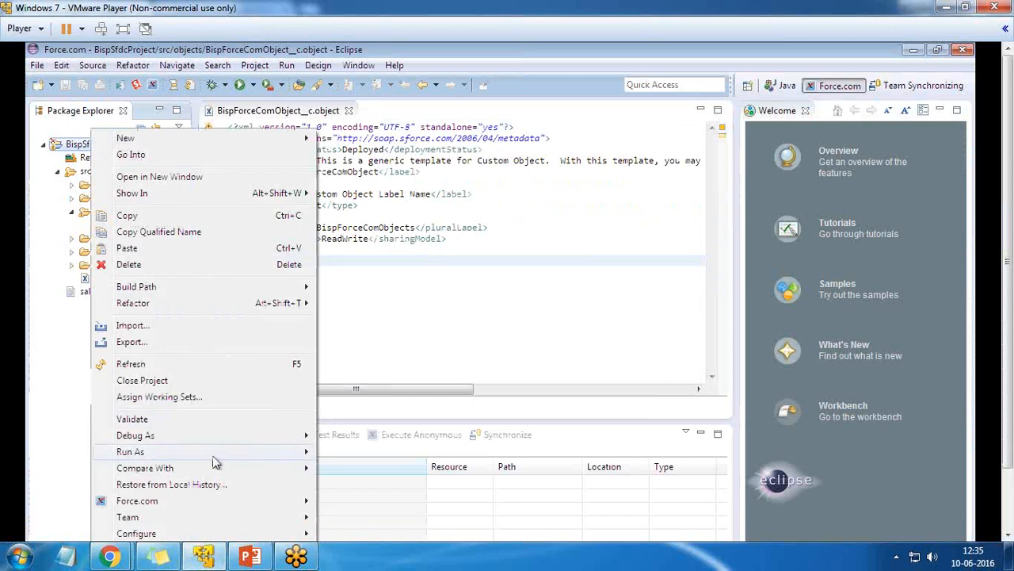
right_click(85, 155)
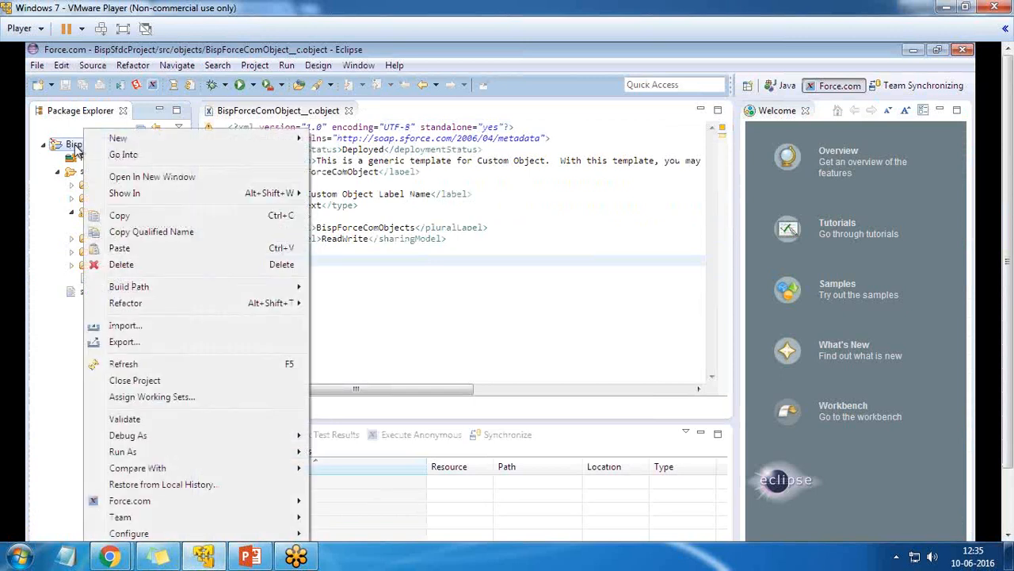
right_click(75, 146)
right_click(64, 144)
left_click(341, 250)
right_click(78, 145)
mouse_move(166, 507)
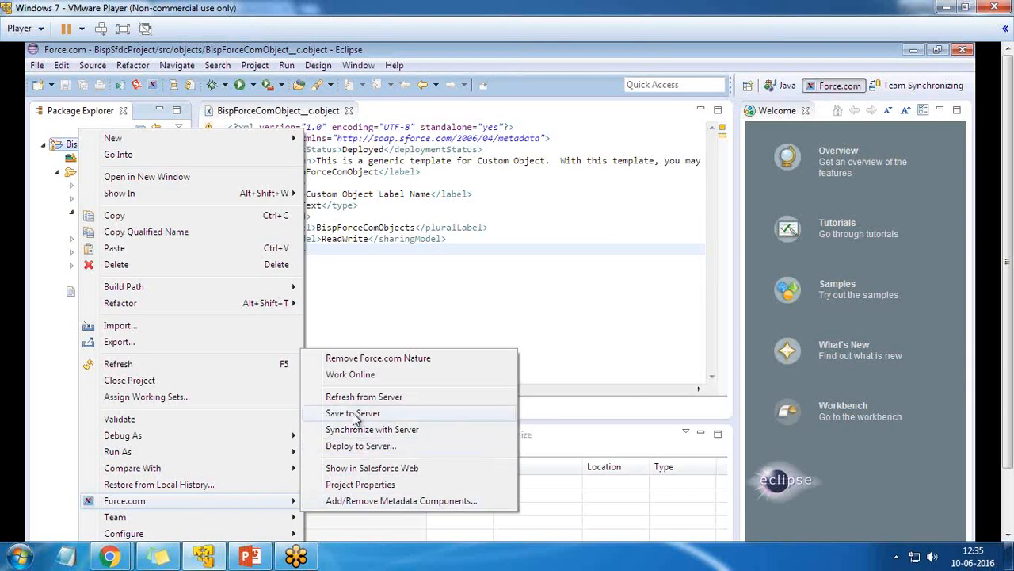
left_click(354, 375)
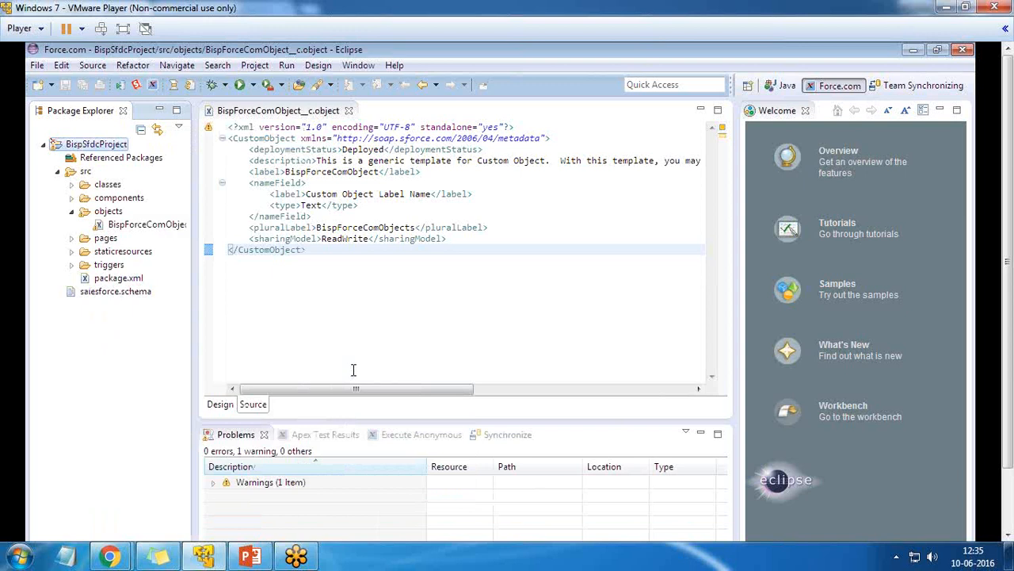
Start Force.com Save to Server on BispSfdcProject
right_click(89, 144)
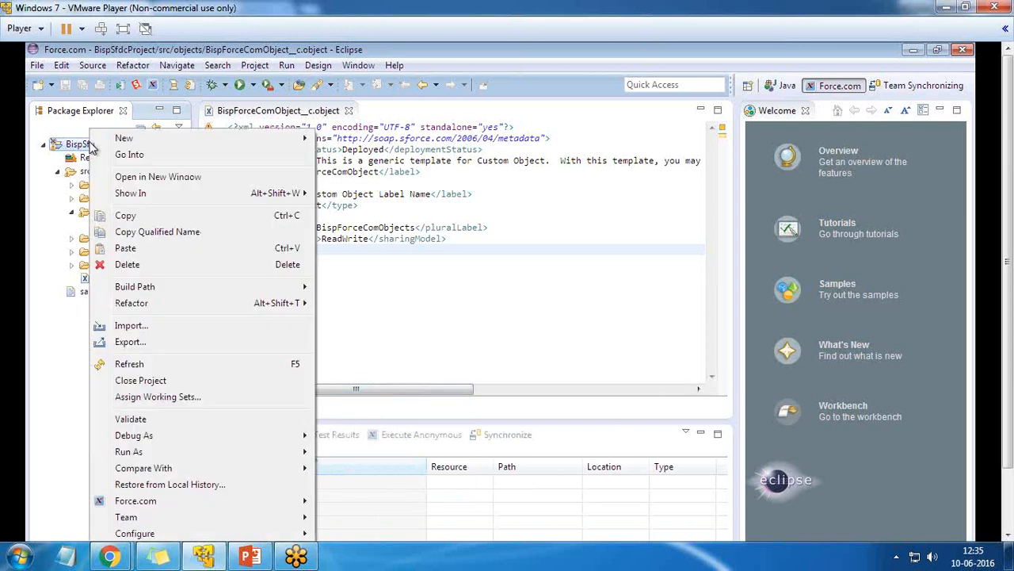
mouse_move(235, 505)
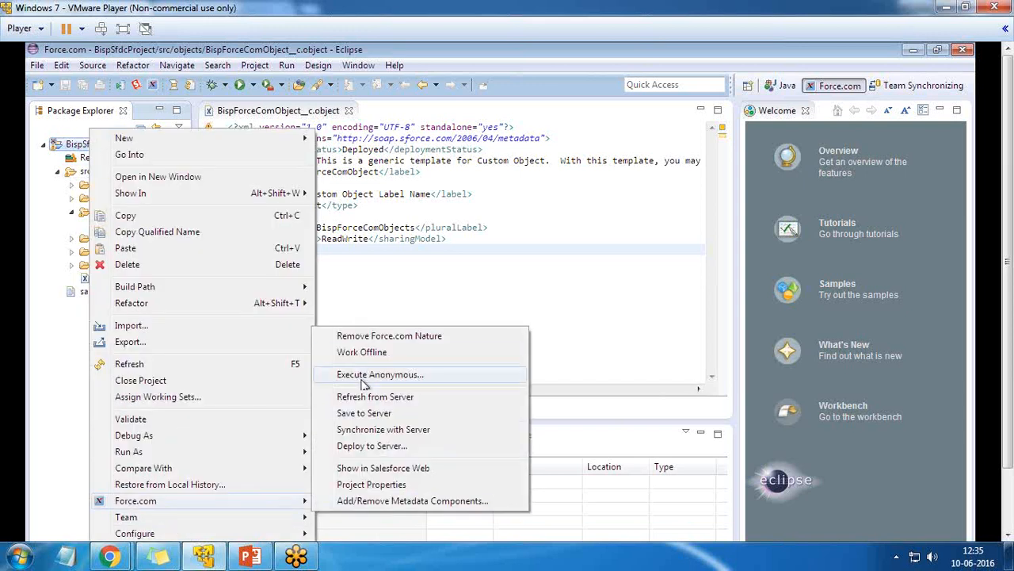
left_click(365, 414)
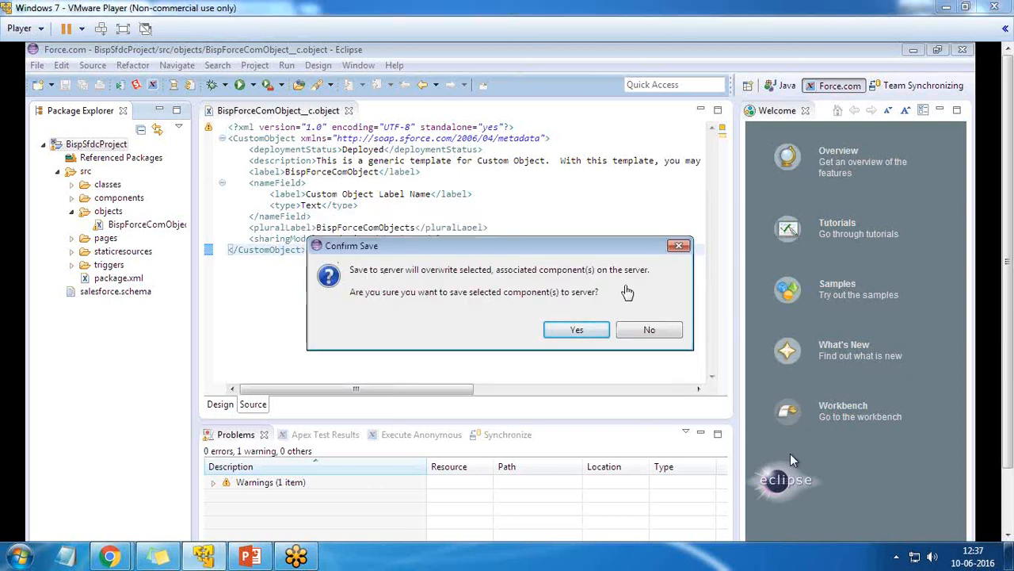
Confirm overwriting the components on the server so BispForceComObject deploys
left_click(578, 330)
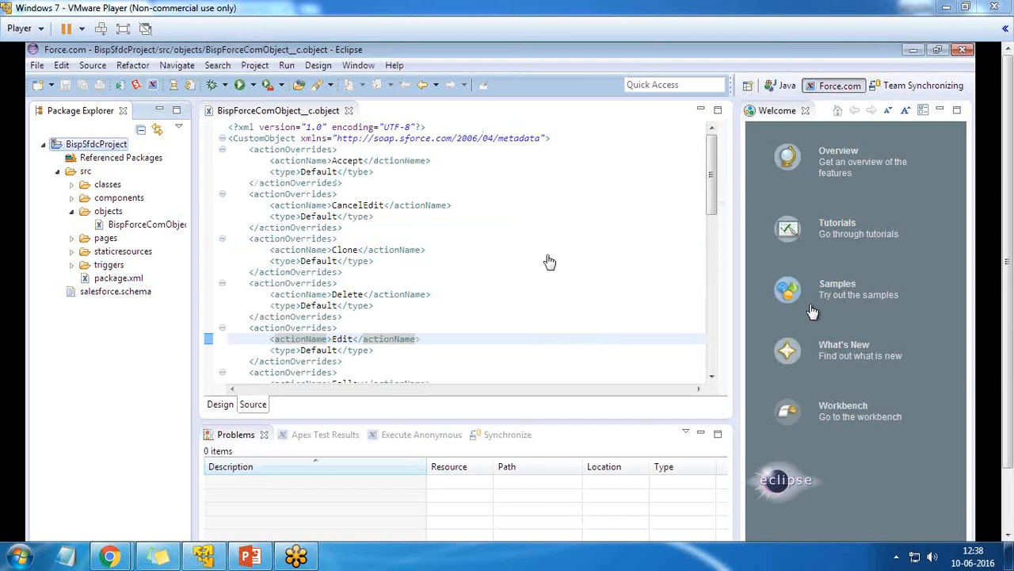
Reload the Salesforce Custom Objects list to find BispForceComObject, then go to Create > Tabs
mouse_move(109, 555)
left_click(281, 483)
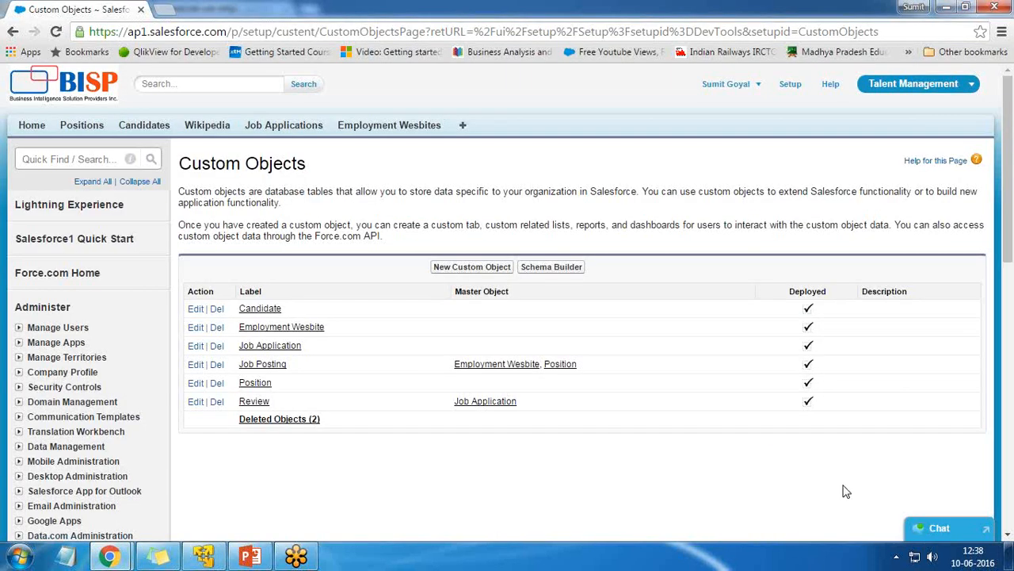
key("F5")
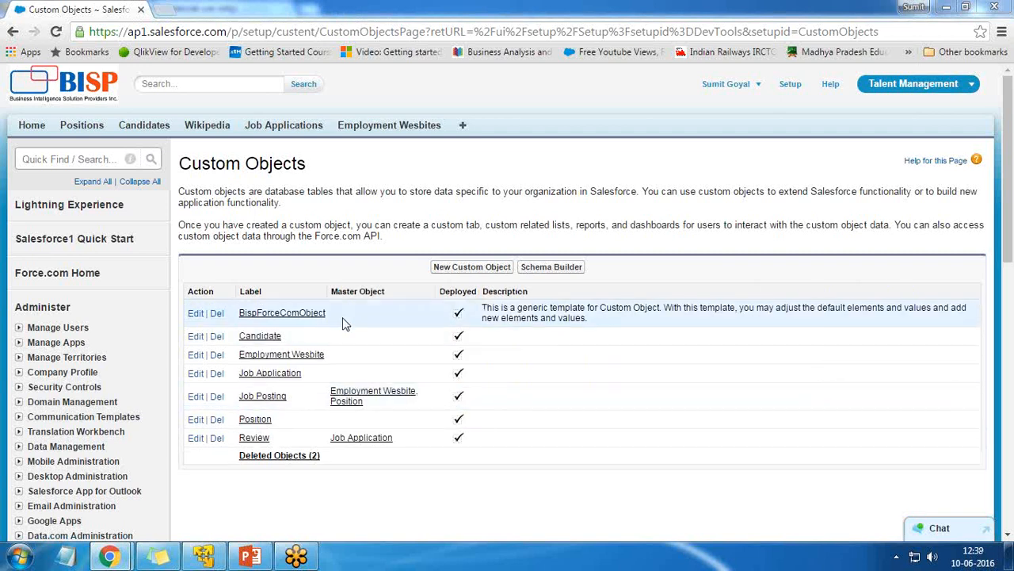
left_click_drag(332, 313, 241, 314)
left_click(252, 490)
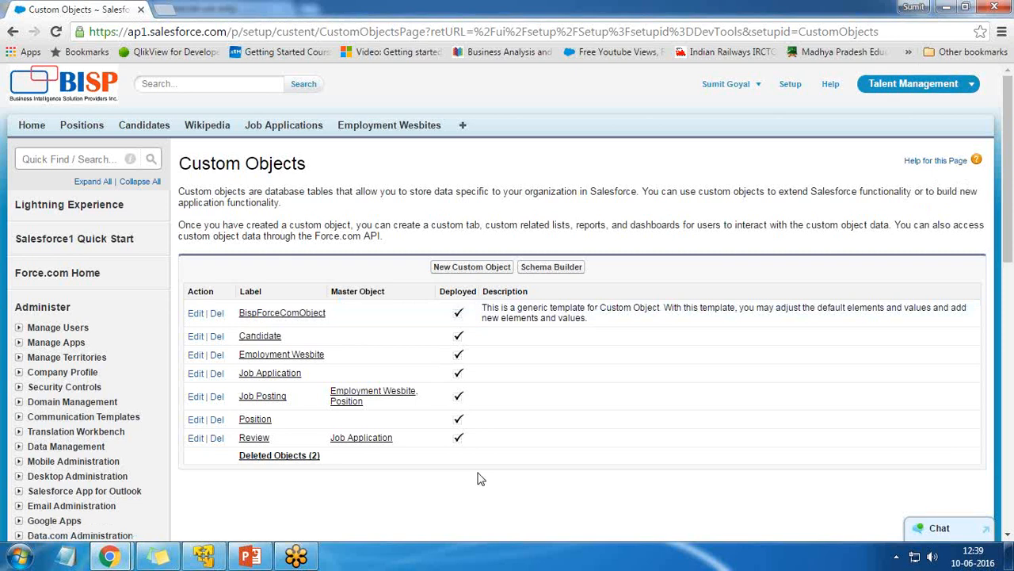
scroll(477, 478, "down", 3)
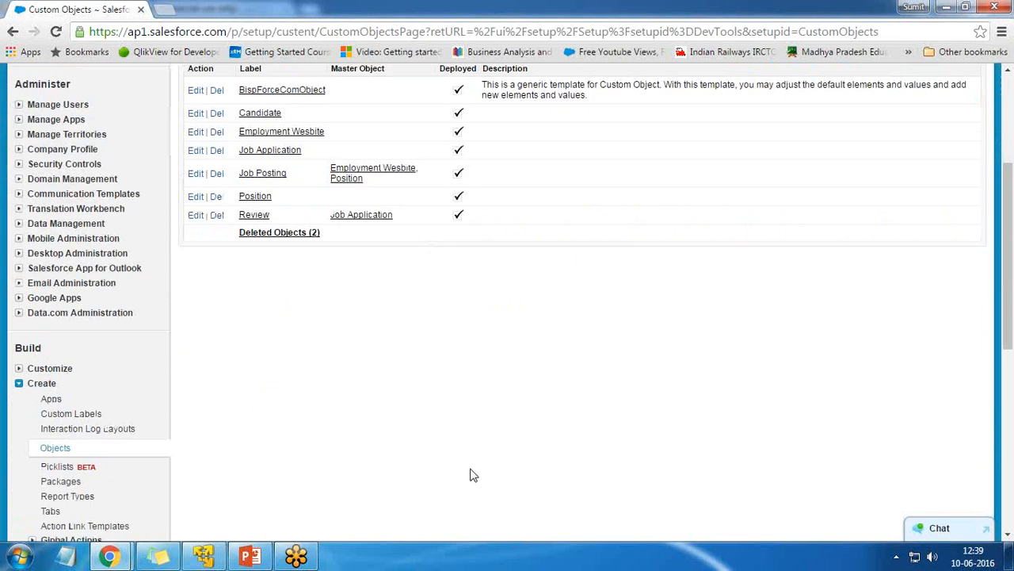
left_click(50, 510)
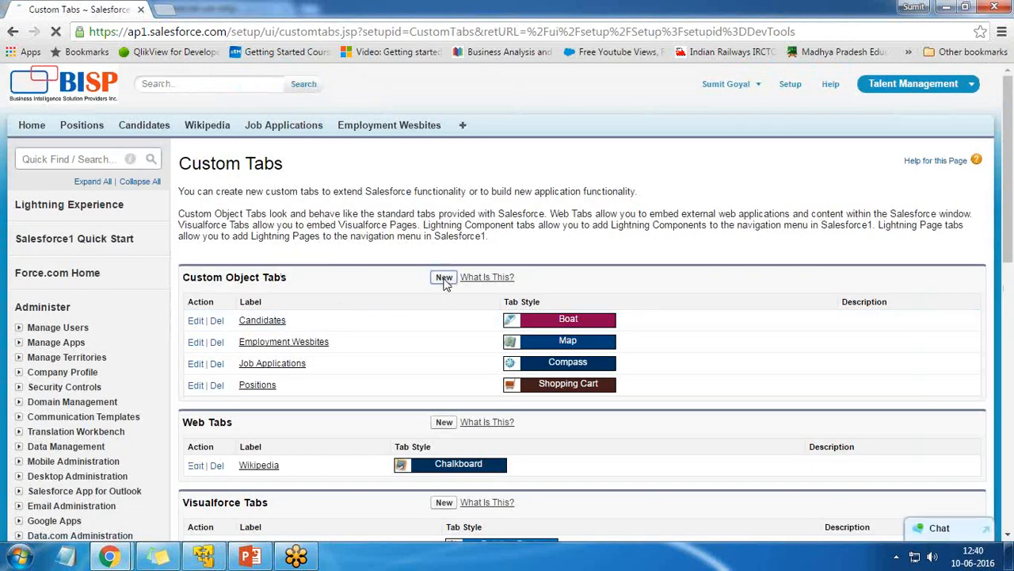
Start a new custom tab for BispForceComObject with the Hot Air Balloon tab style
left_click(444, 279)
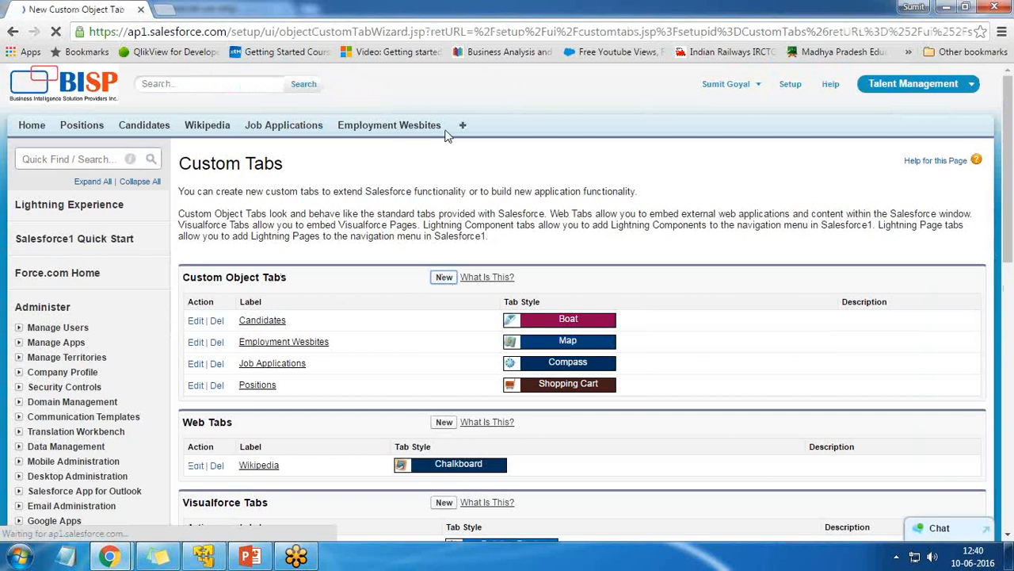
left_click(380, 285)
left_click(372, 313)
left_click(370, 309)
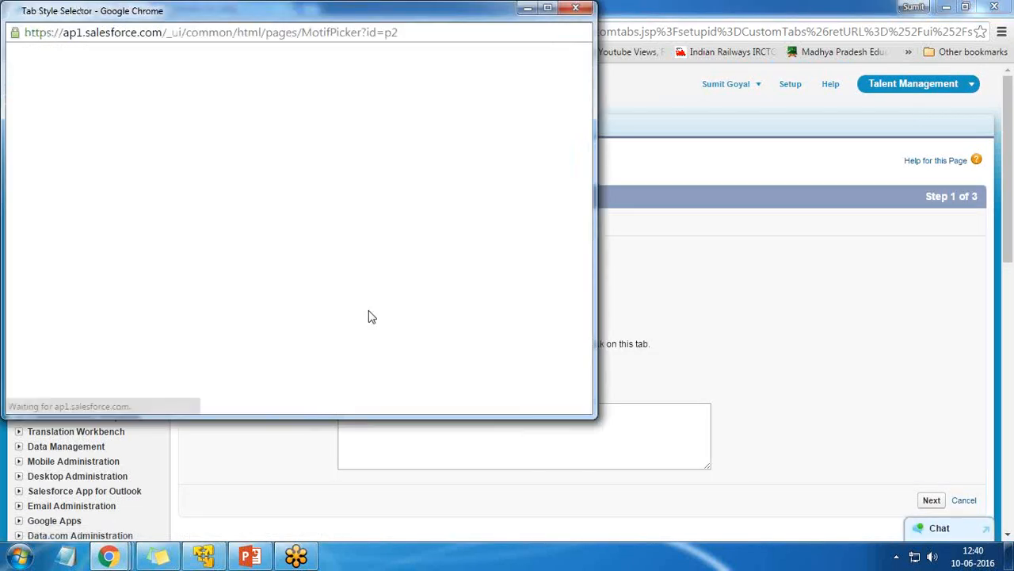
left_click_drag(168, 11, 276, 21)
left_click(189, 349)
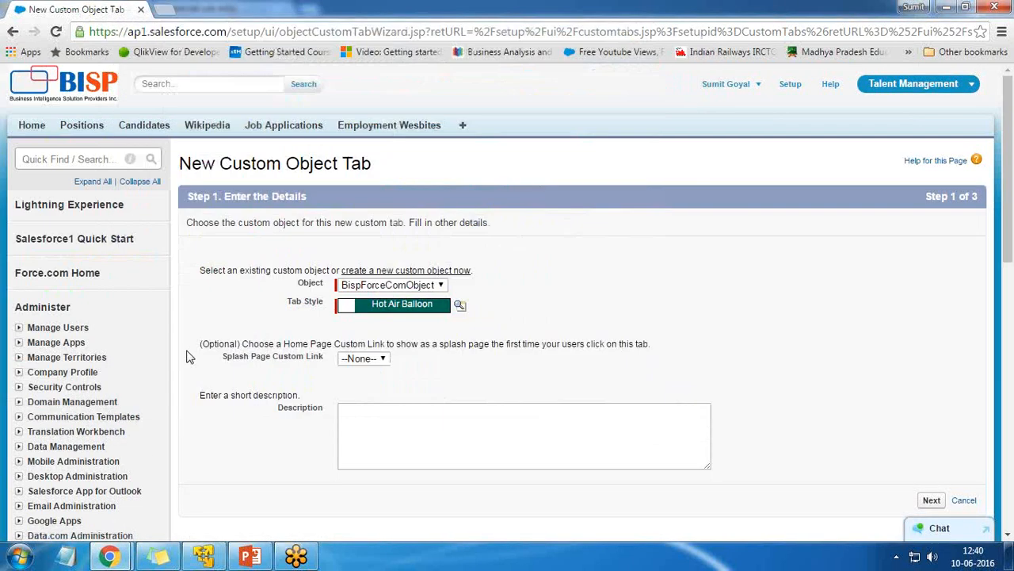
left_click(931, 501)
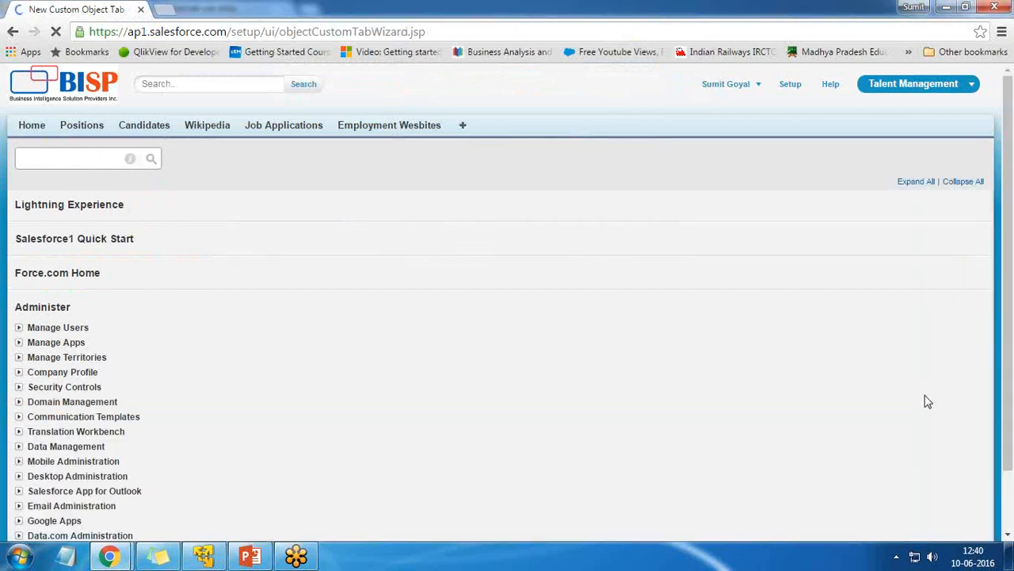
Keep default profile visibility, limit the tab to Talent Management only, and save
scroll(872, 356, "down", 10)
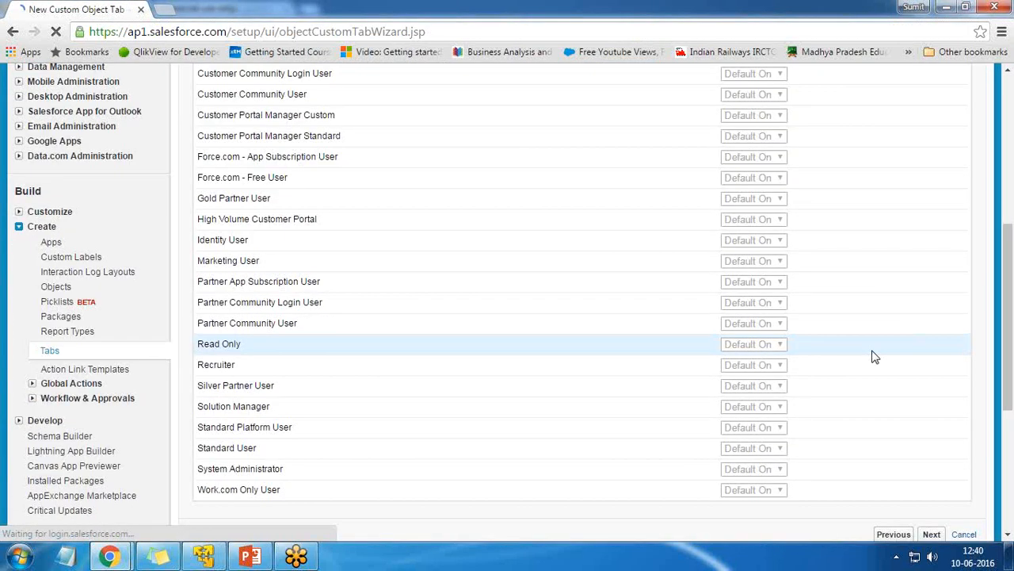
left_click(930, 232)
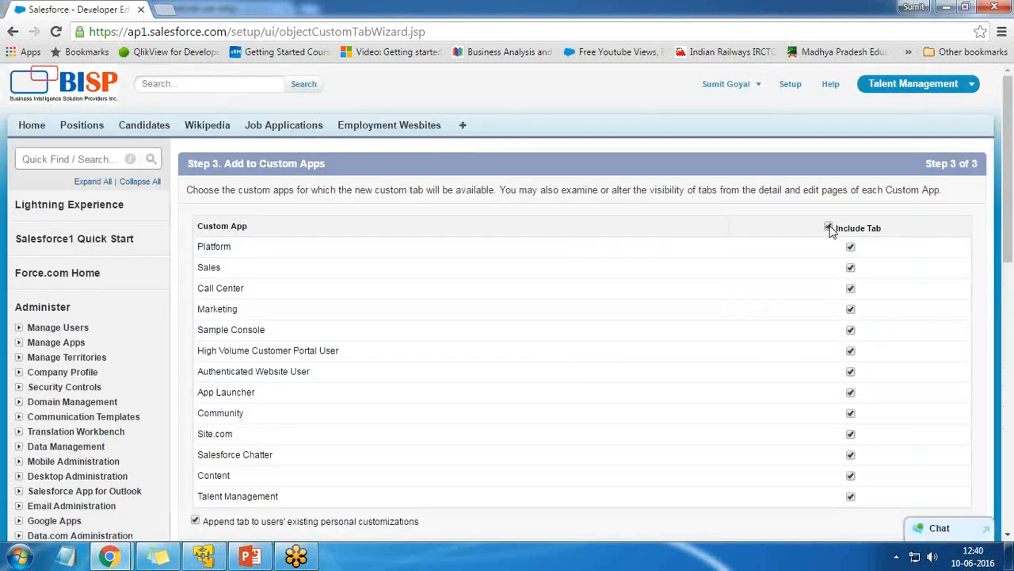
left_click(829, 228)
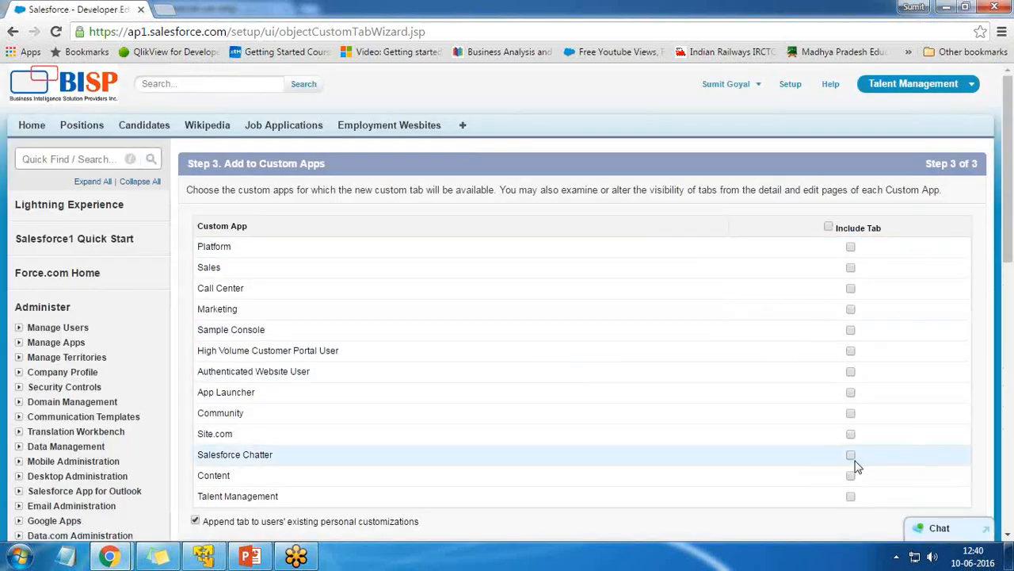
left_click(850, 496)
scroll(901, 284, "down", 4)
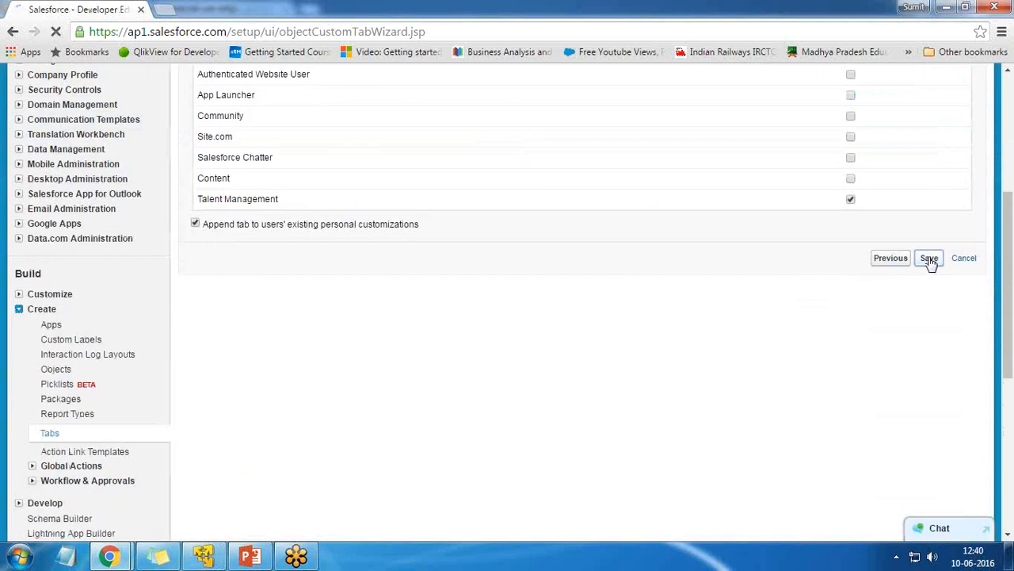
left_click(928, 260)
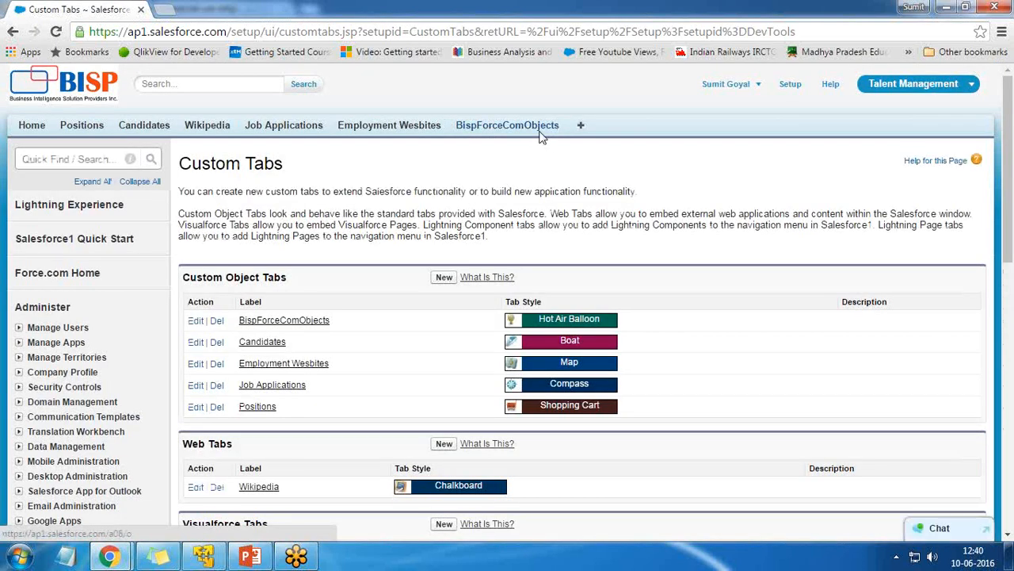
Open the BispForceComObjects tab and start a new record, then switch to Eclipse
left_click(490, 130)
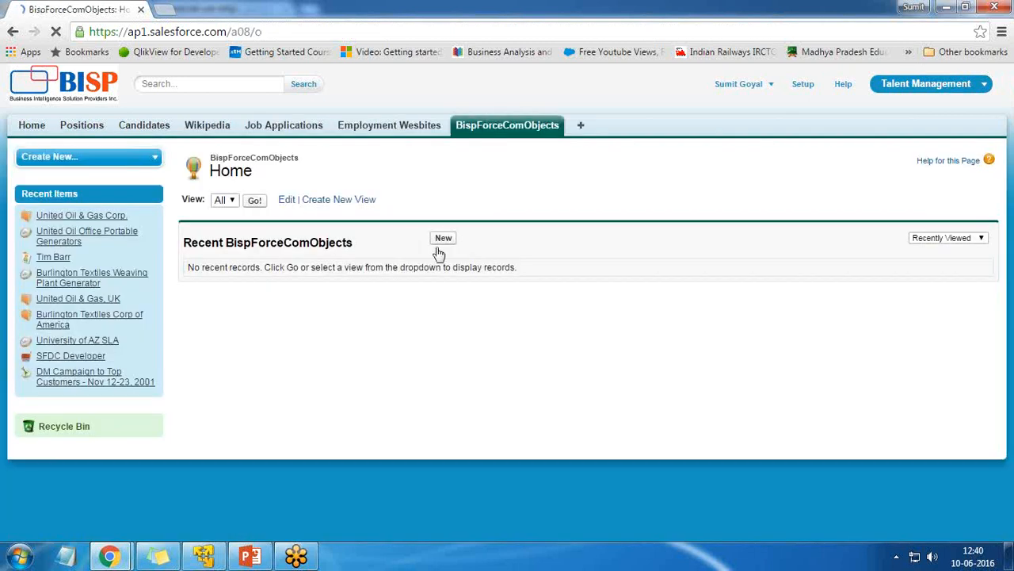
left_click(440, 242)
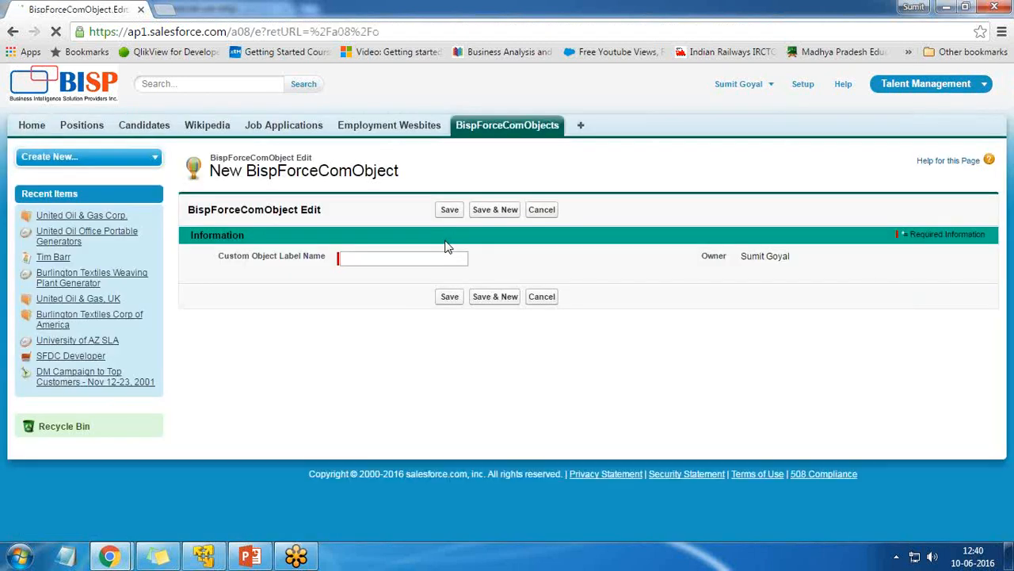
left_click_drag(219, 256, 326, 258)
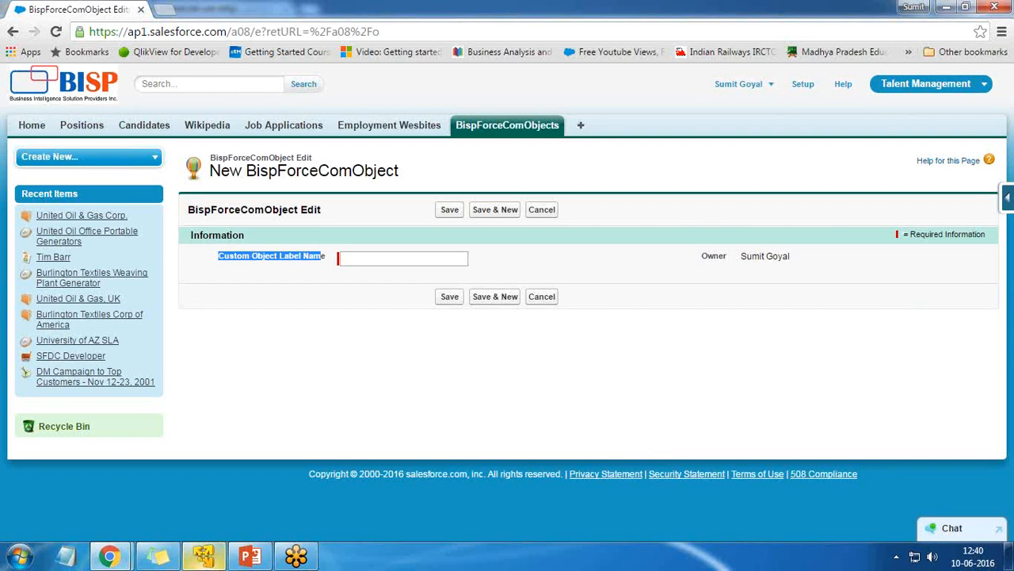
left_click(203, 557)
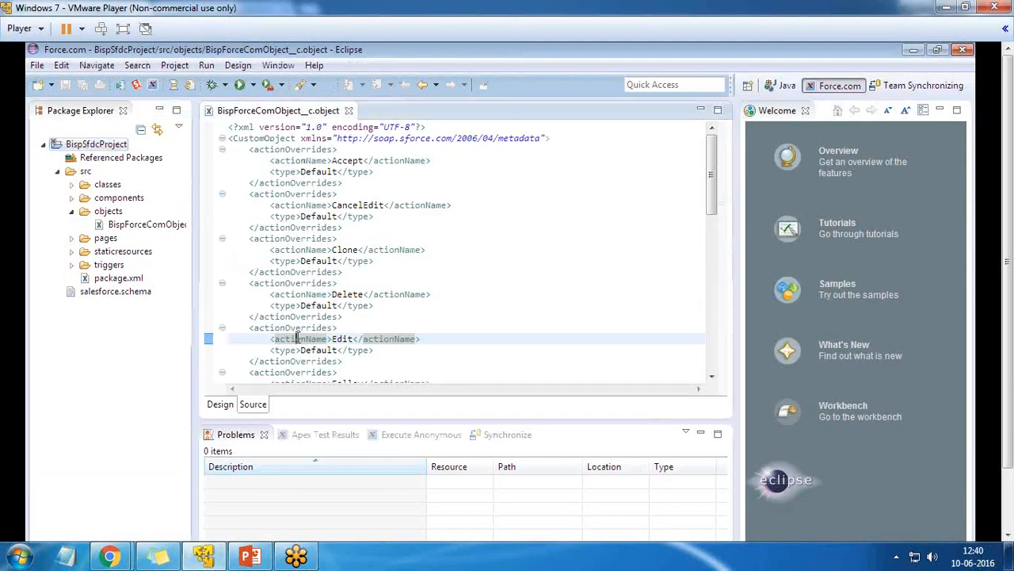
Find the nameField label 'Custom Object Label Name' in the object XML
scroll(300, 338, "down", 3)
scroll(300, 338, "up", 3)
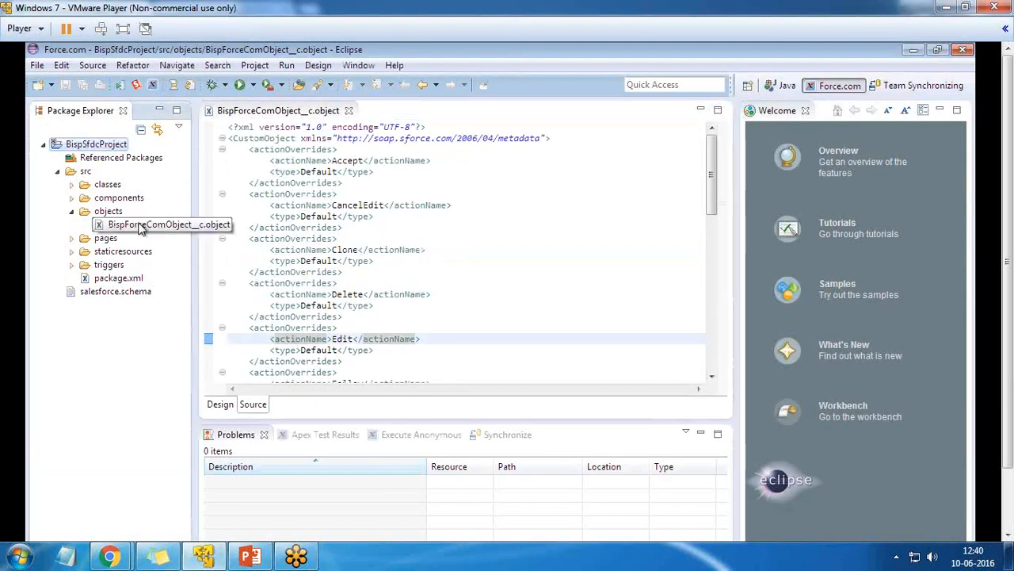
scroll(431, 339, "down", 14)
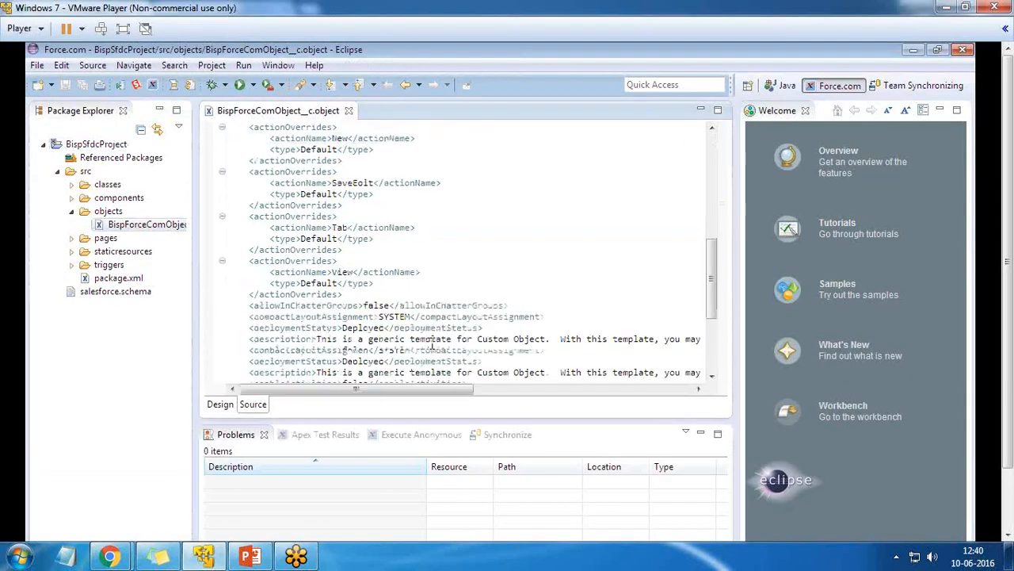
scroll(421, 342, "down", 1)
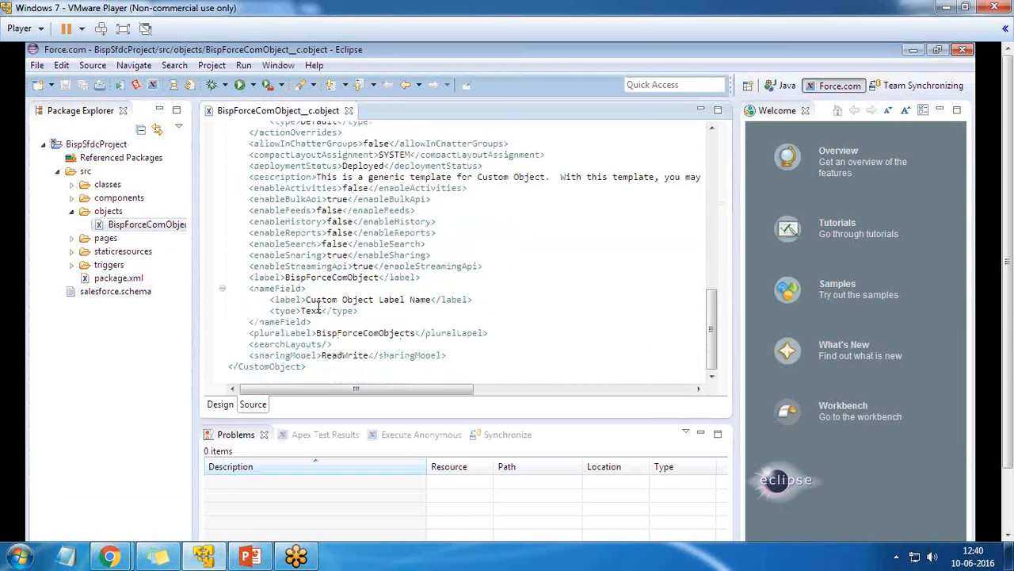
left_click_drag(304, 300, 428, 298)
left_click(375, 300)
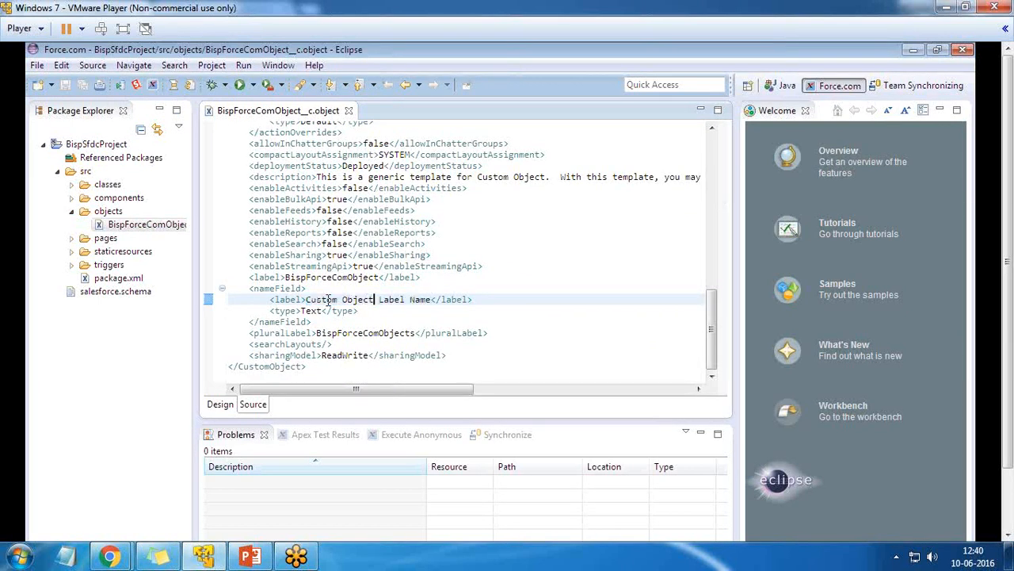
left_click_drag(305, 300, 412, 300)
left_click(332, 300)
left_click_drag(306, 299, 428, 299)
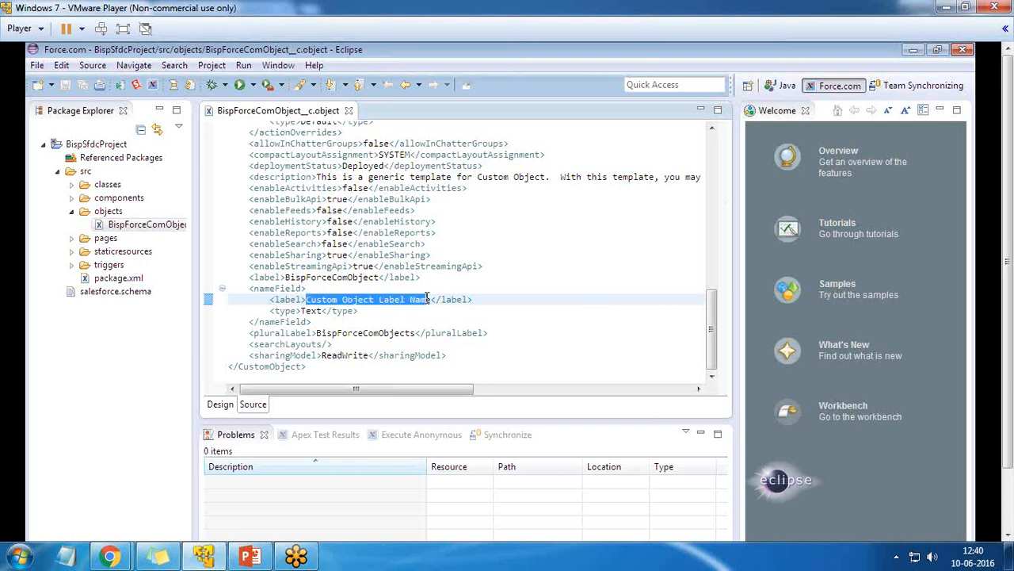
Compare it with the name field label on the new record form in Salesforce
mouse_move(111, 555)
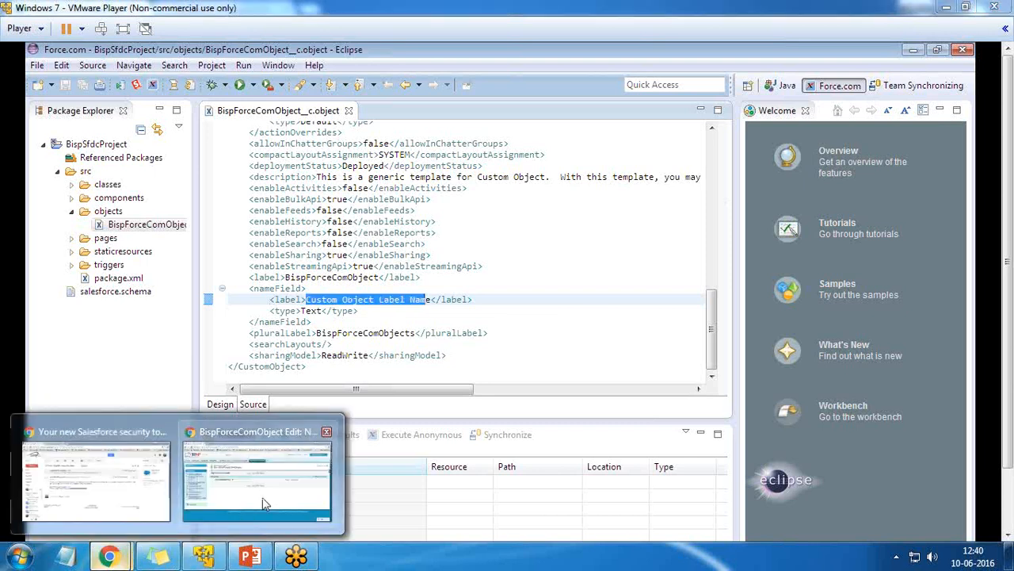
left_click(263, 499)
left_click(301, 285)
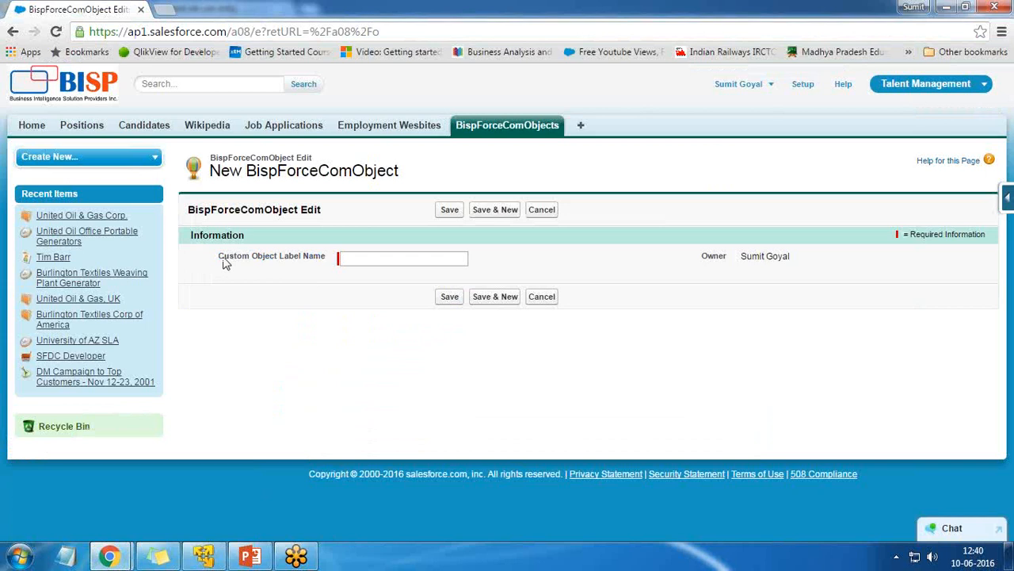
left_click_drag(223, 257, 293, 261)
Save BispSfdcProject to the Salesforce server again, then return to the record form
left_click(204, 554)
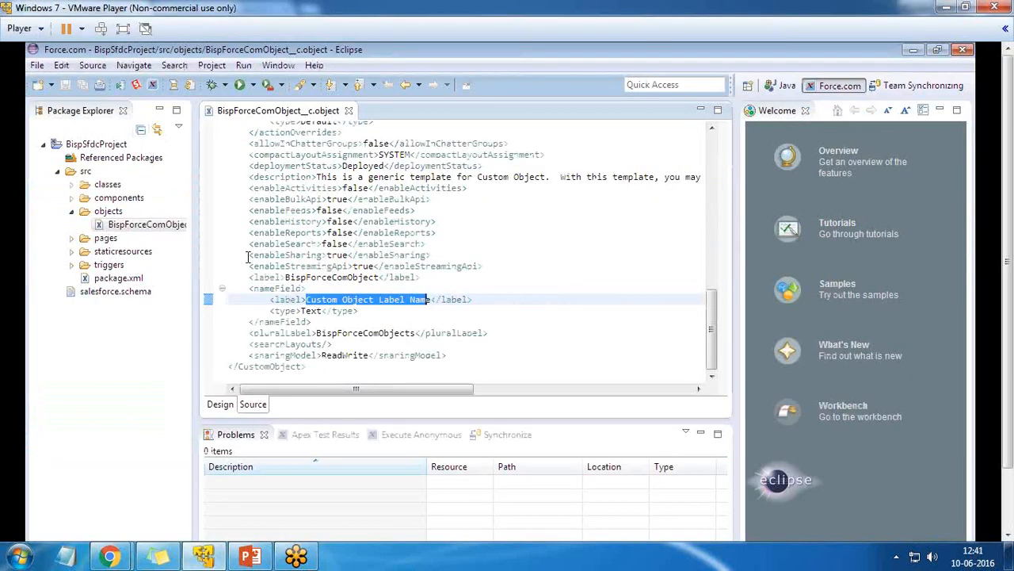
right_click(89, 144)
mouse_move(205, 500)
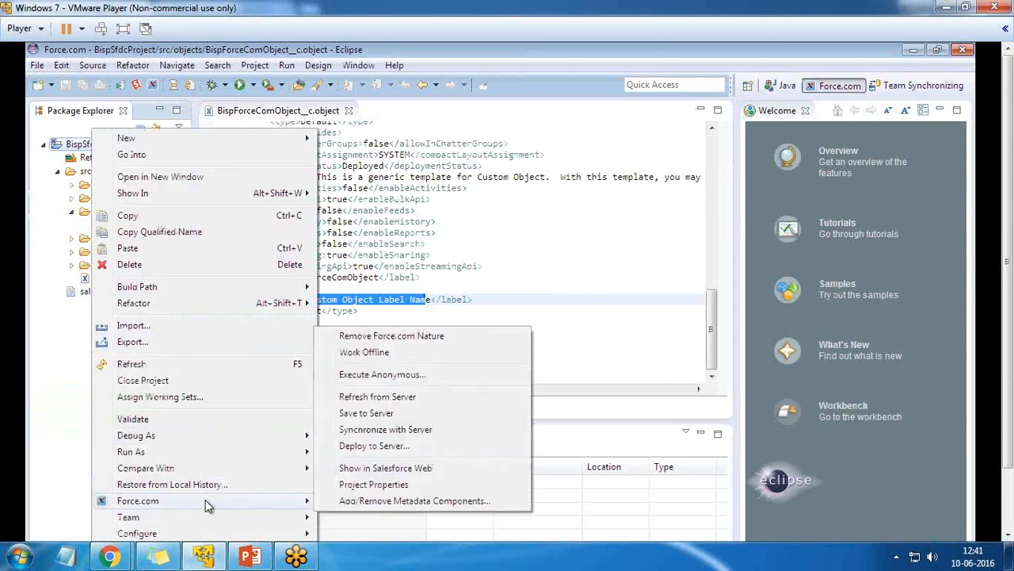
left_click(364, 413)
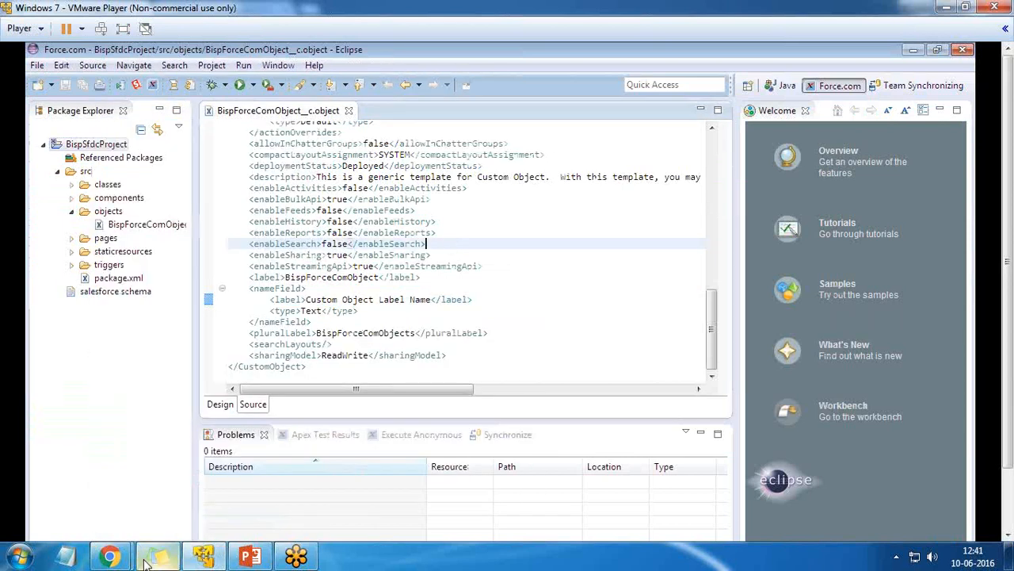
left_click(241, 496)
Save a new BispForceComObject record with Custom Object Label Name 'Abc'
left_click(360, 265)
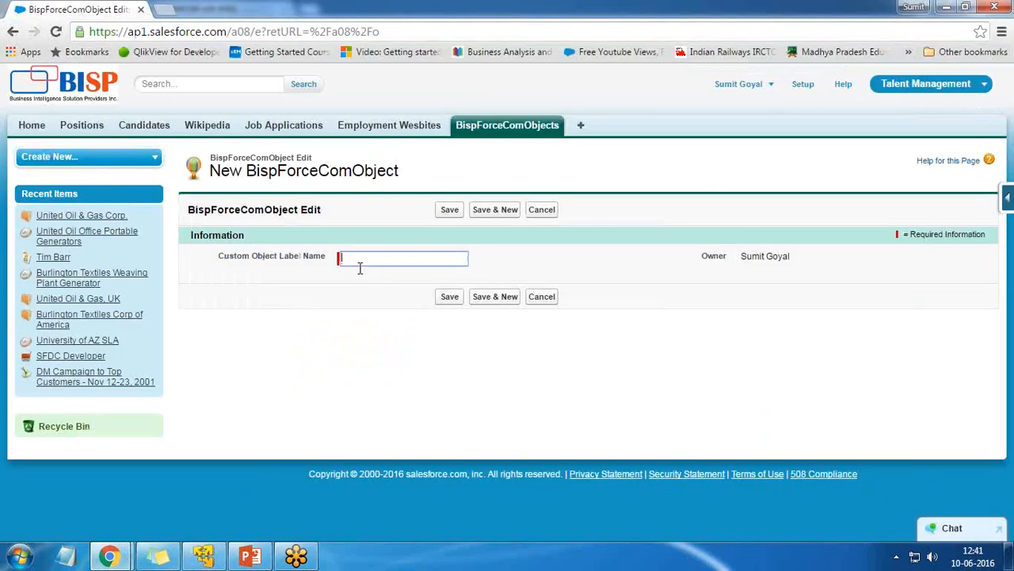
type("A")
key("BackSpace")
type("Abc")
left_click(443, 296)
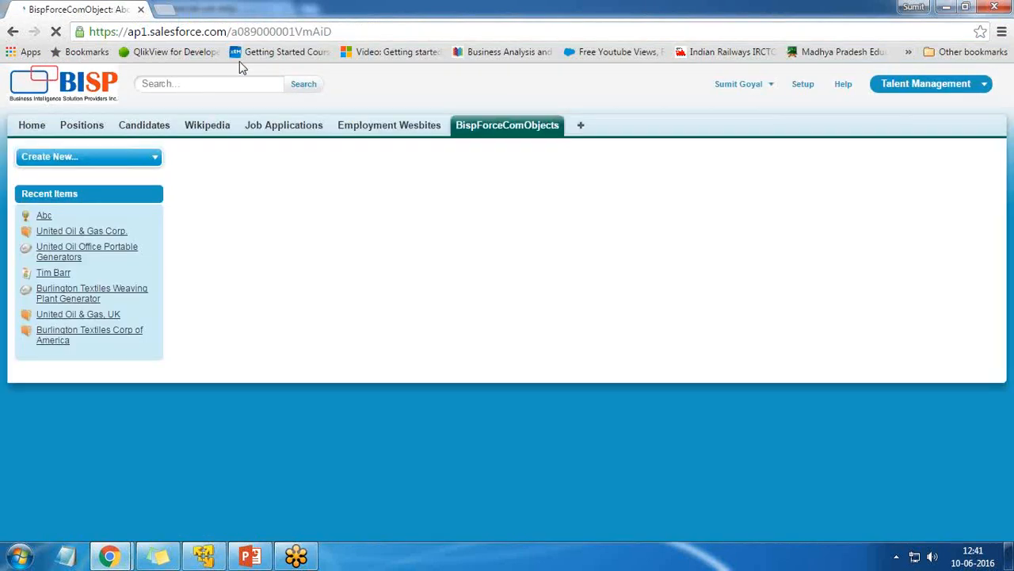
Check the BispForceComObjects list, then open the object's fields via force.com View Fields
left_click_drag(232, 32, 339, 32)
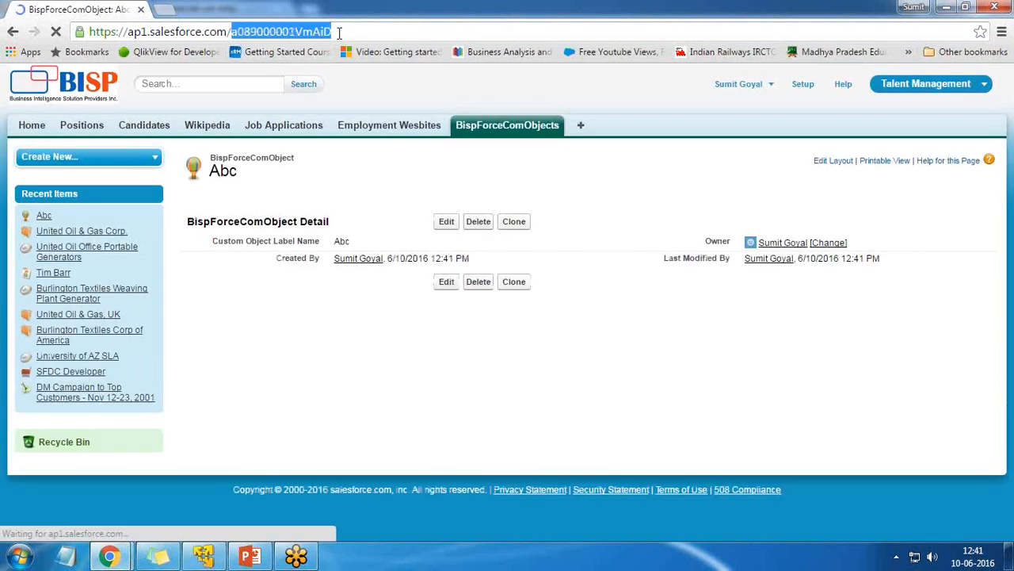
left_click(499, 129)
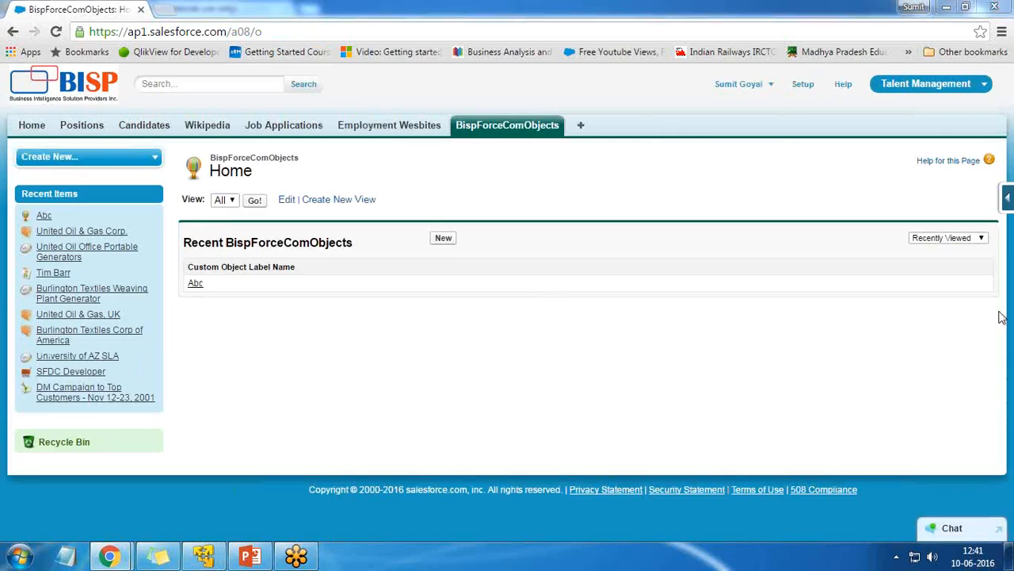
key("alt+Tab")
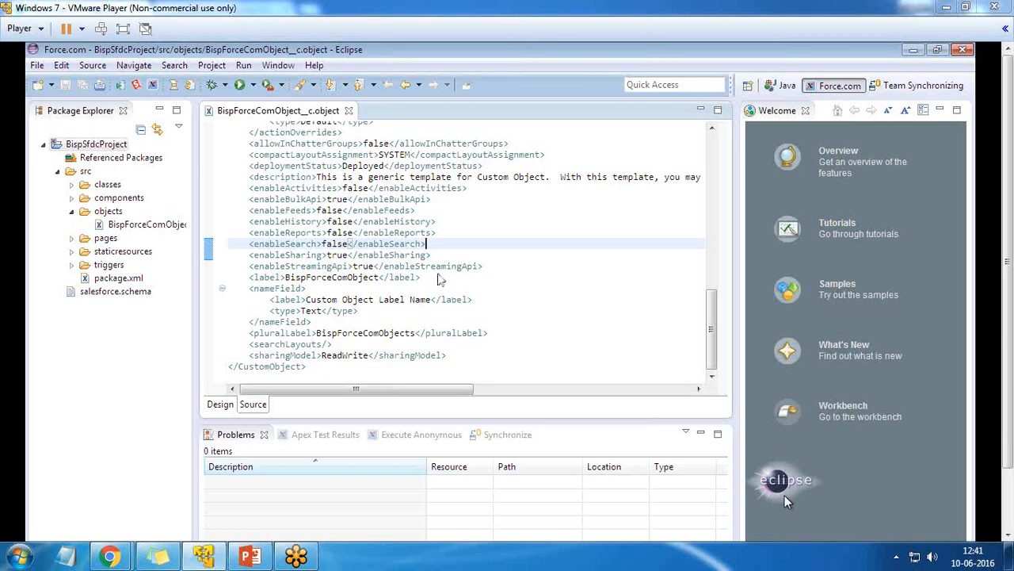
key("alt+Tab")
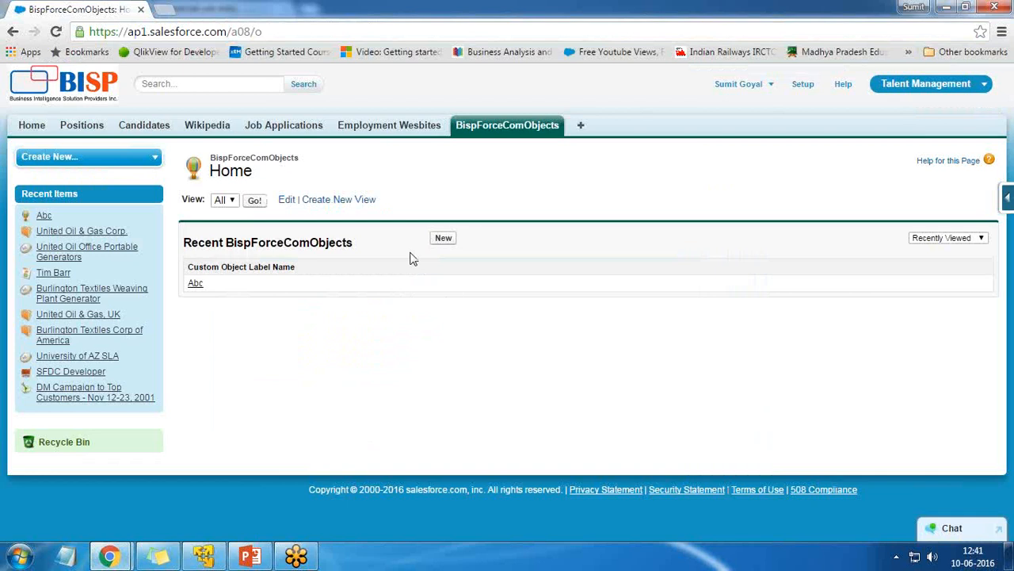
left_click(1008, 199)
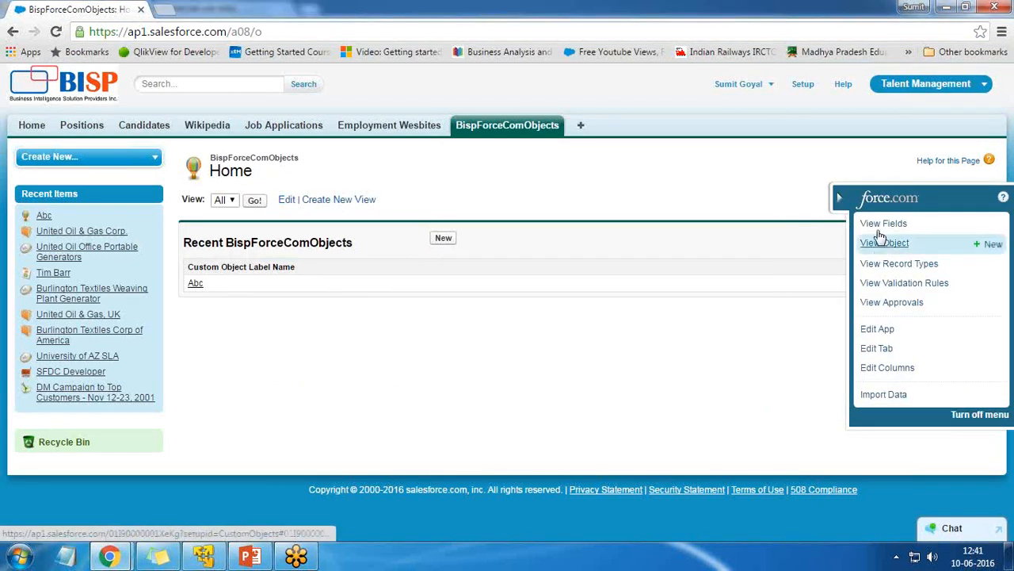
left_click(874, 225)
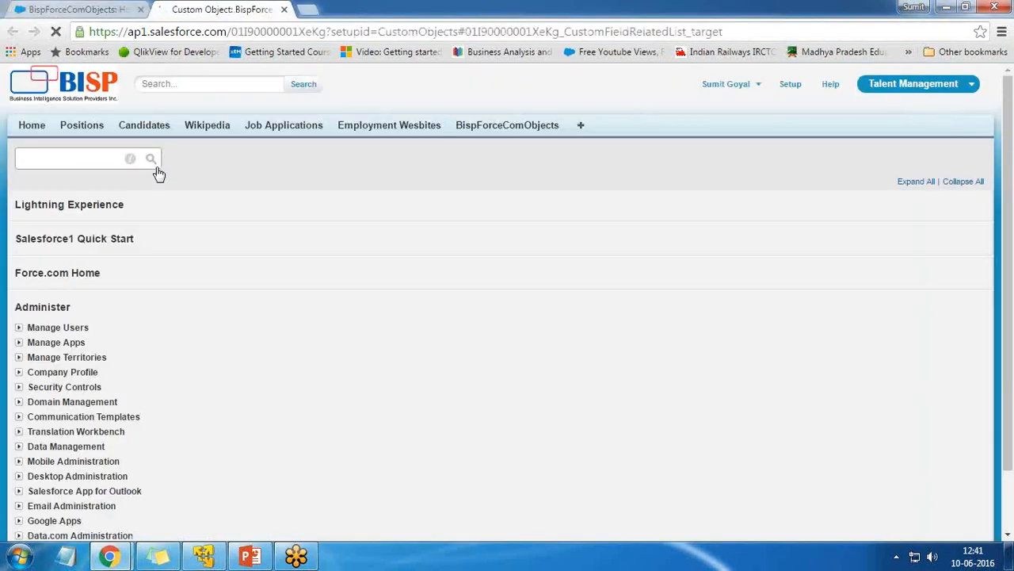
scroll(353, 347, "up", 3)
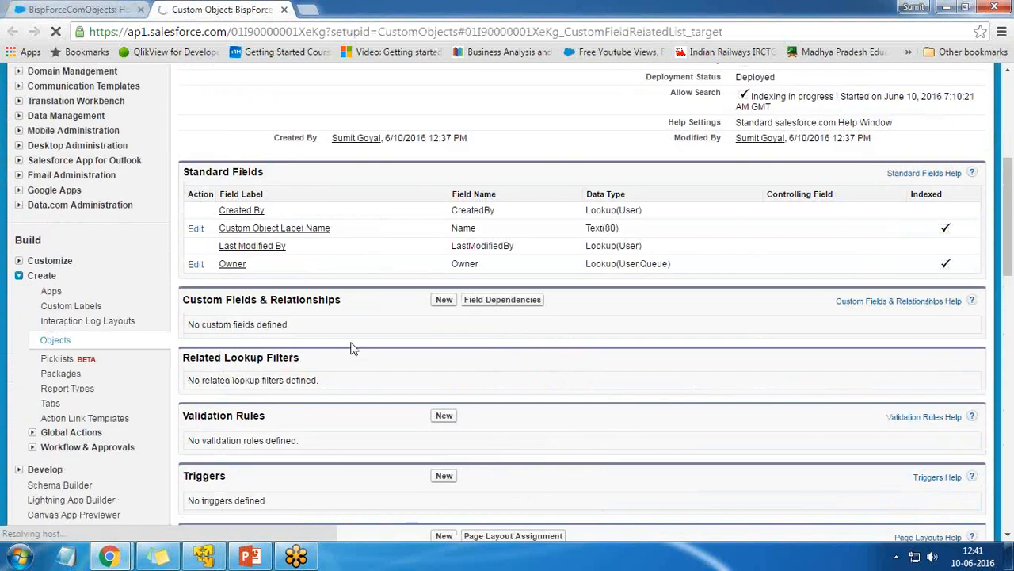